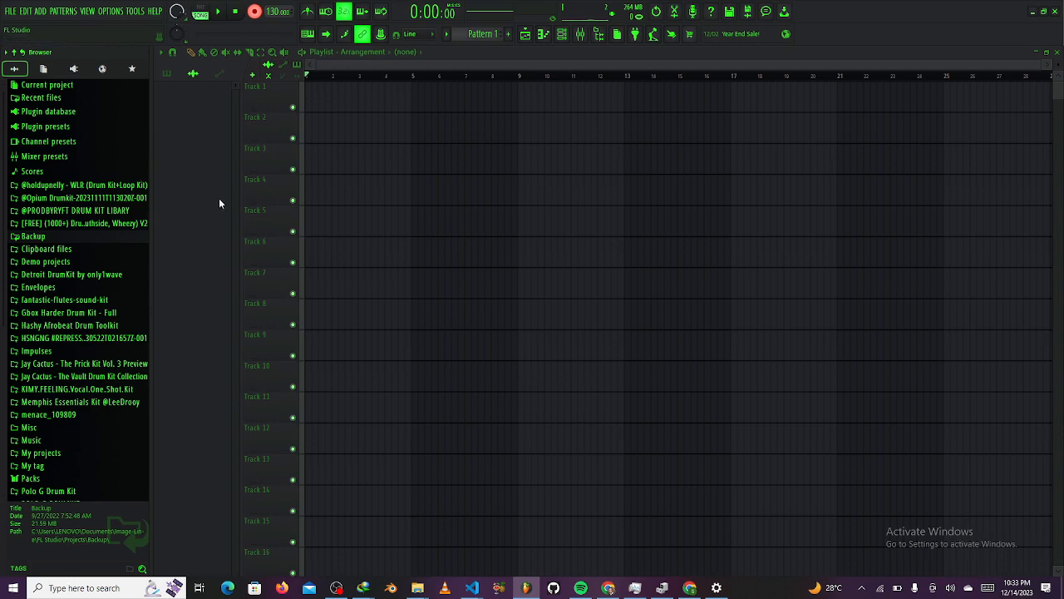
click(10, 12)
click(10, 12)
click(14, 14)
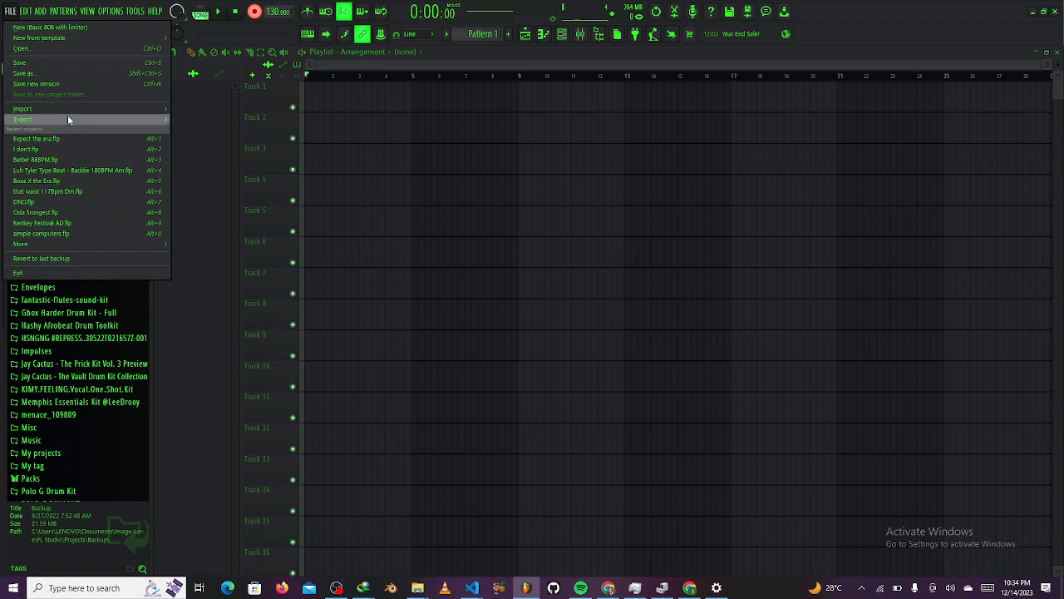
mouse_move(67, 117)
mouse_move(112, 119)
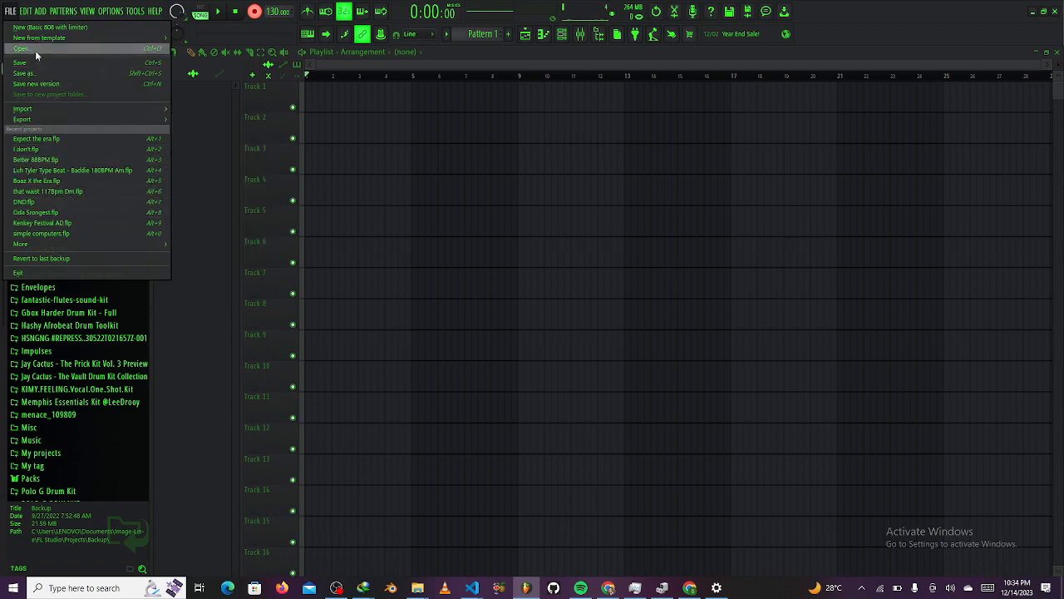
mouse_move(27, 17)
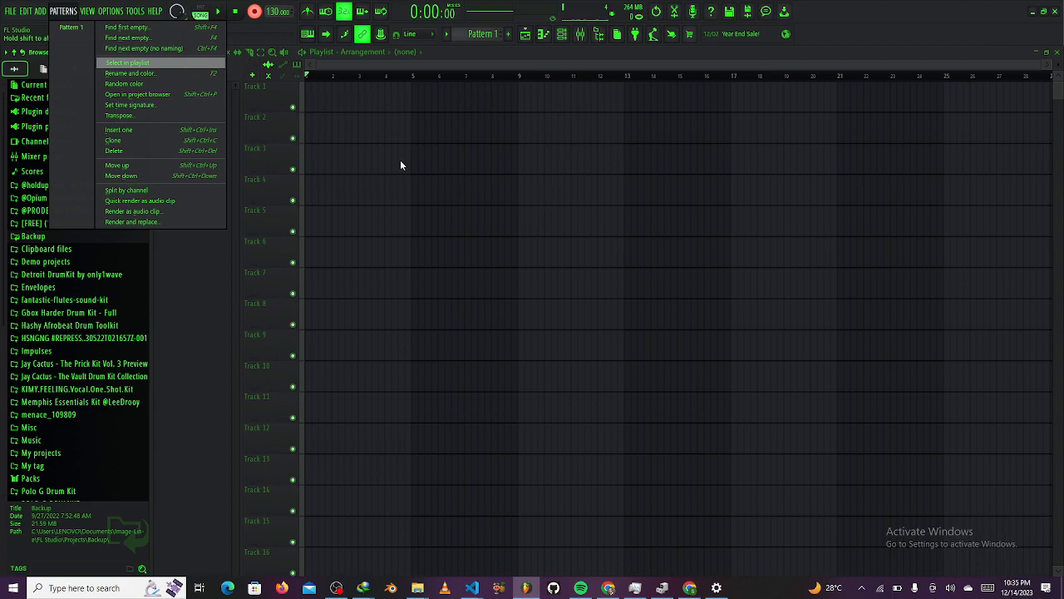
Show the piano roll and hide it again to return to the playlist
click(86, 18)
click(87, 18)
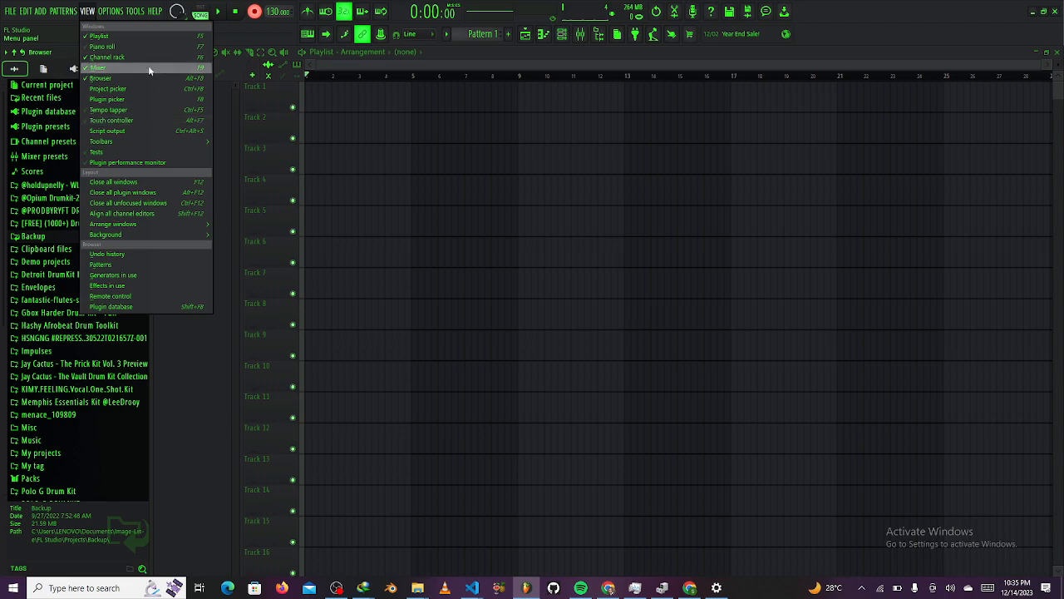
click(131, 48)
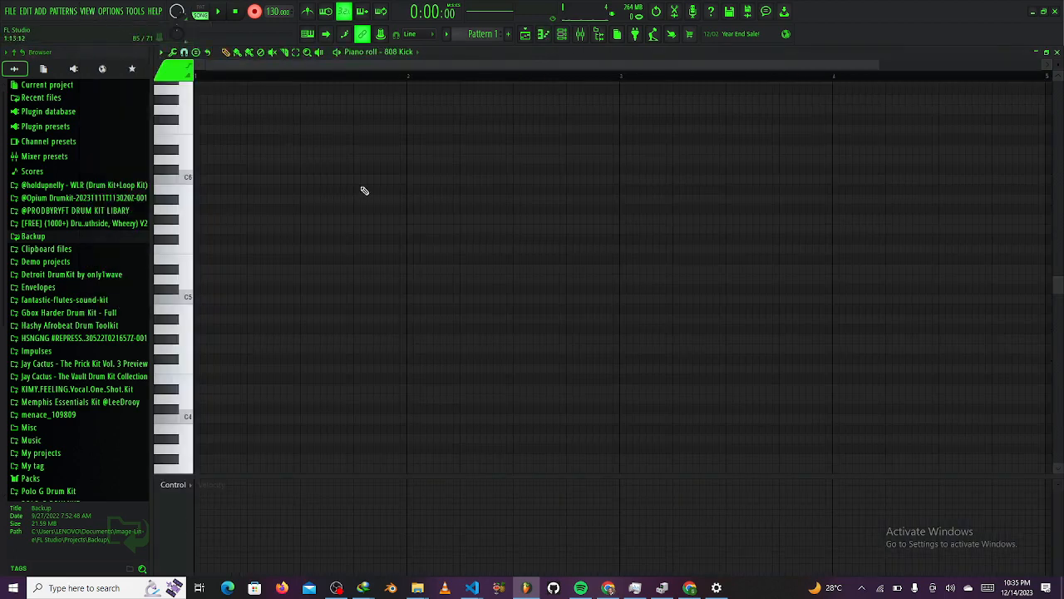
click(90, 12)
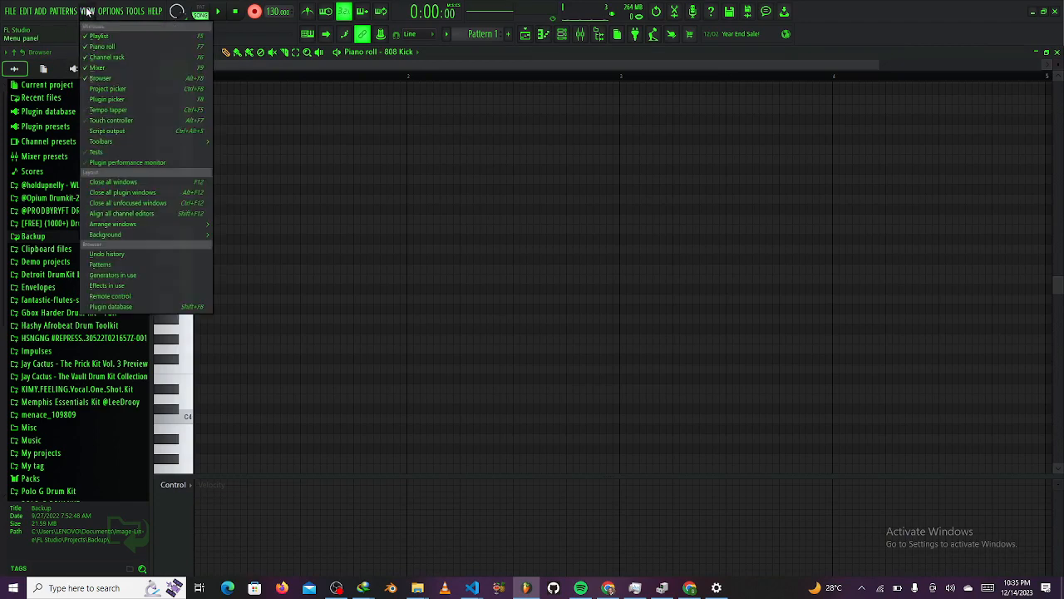
click(98, 48)
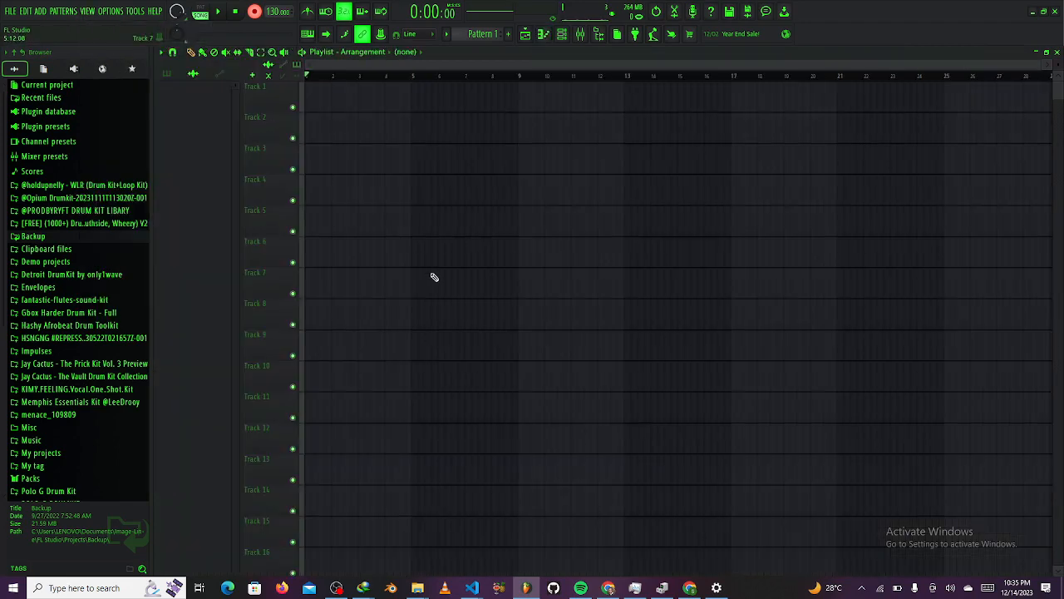
Open the program settings and review the MIDI devices and the list of available audio devices
click(87, 12)
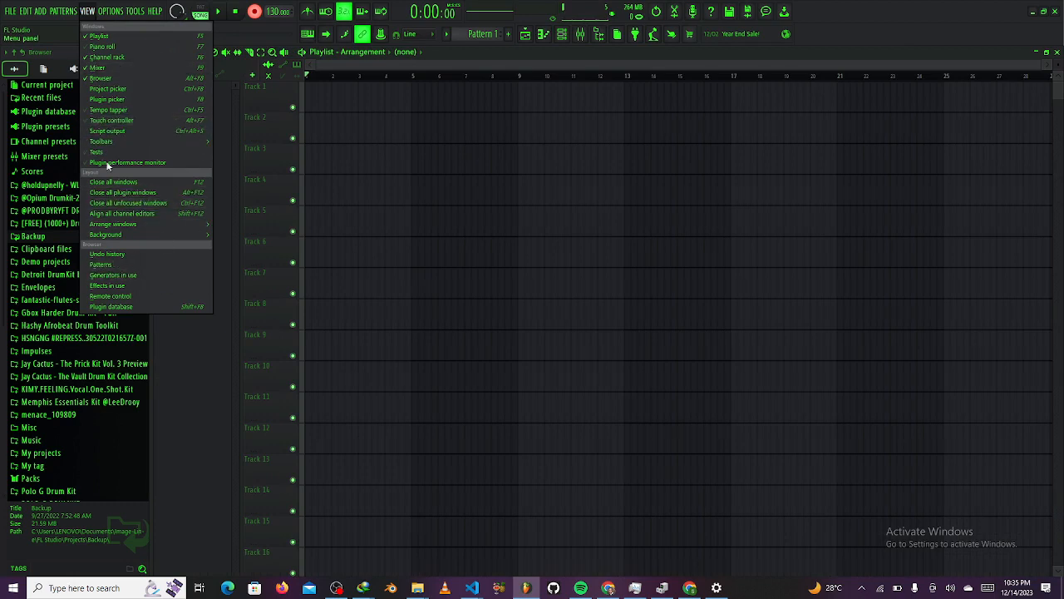
click(98, 11)
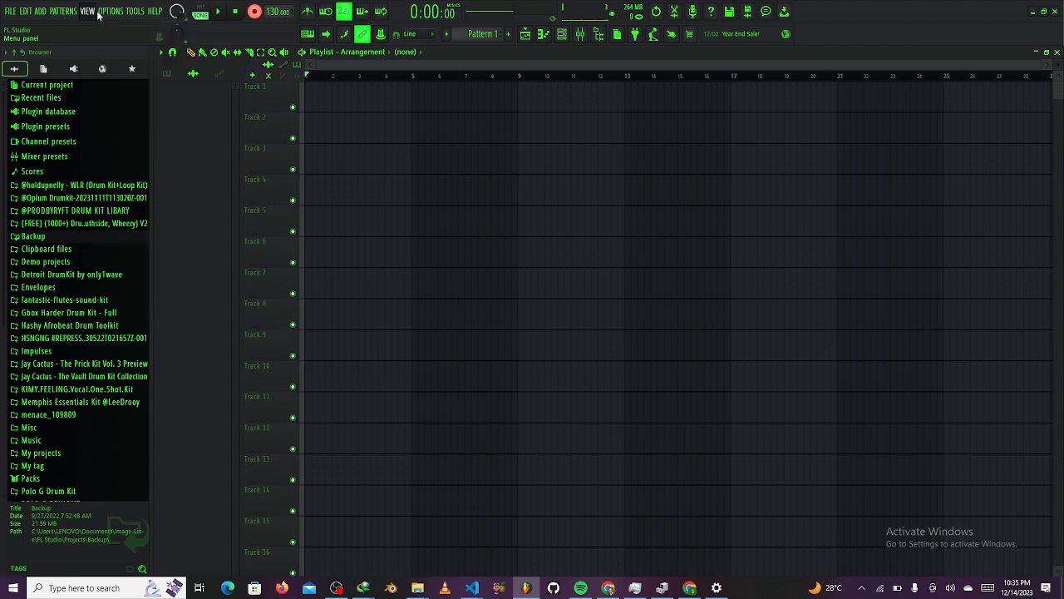
click(98, 11)
click(107, 15)
click(105, 14)
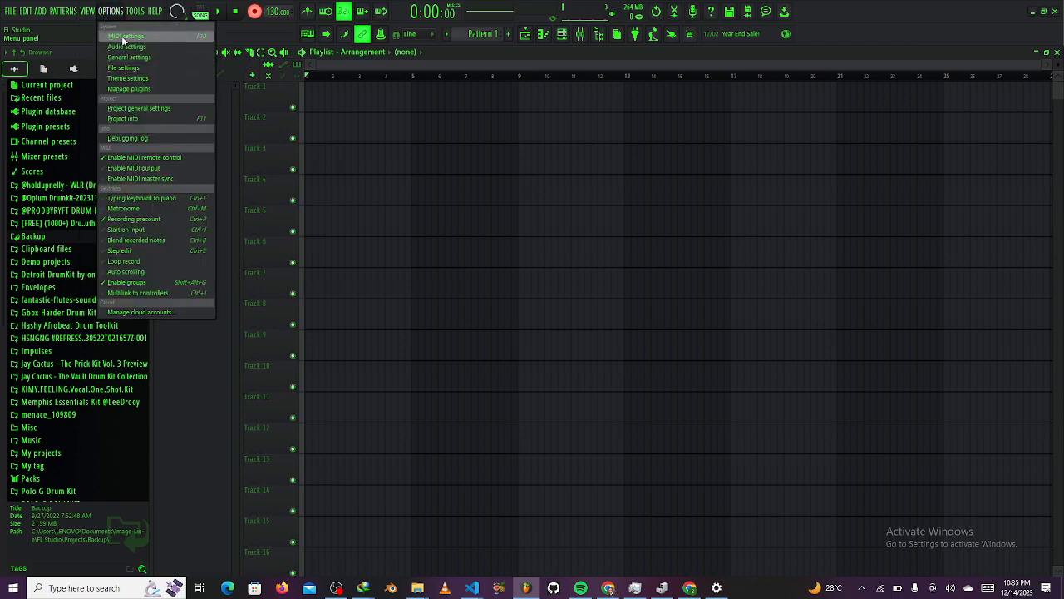
click(121, 36)
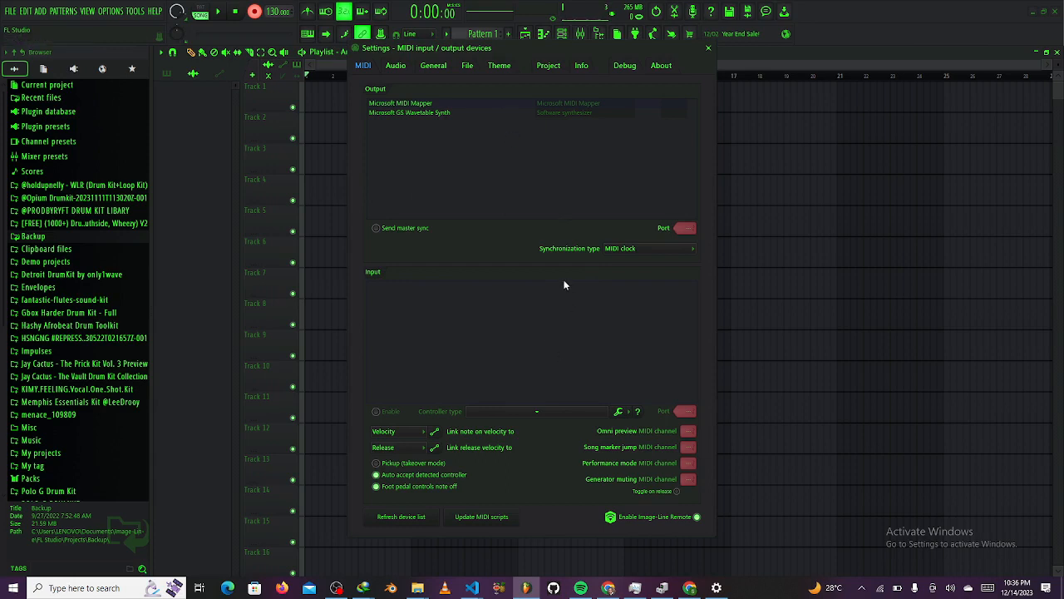
click(394, 66)
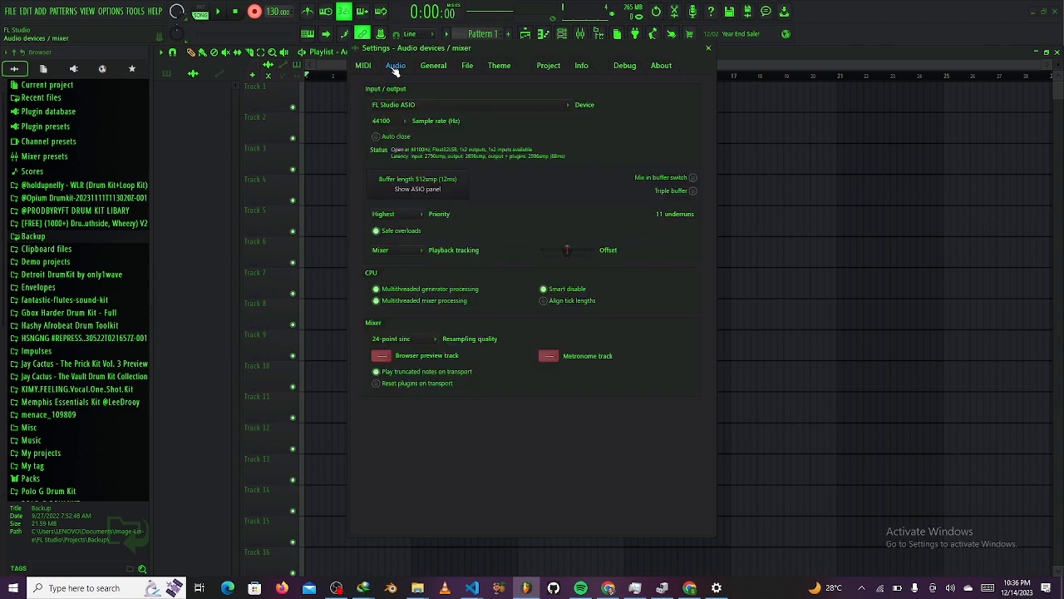
click(471, 113)
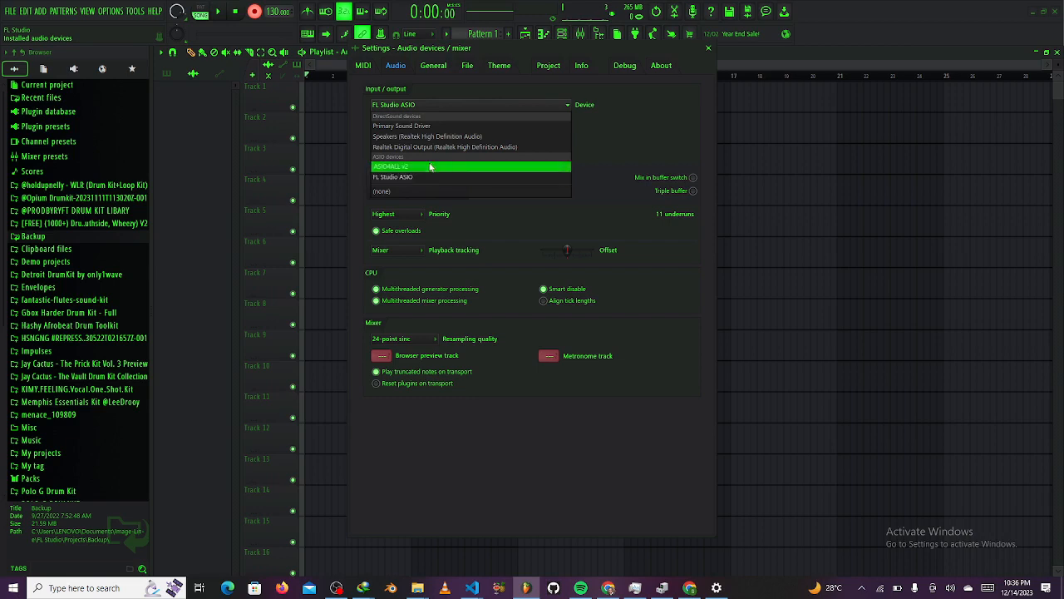
click(606, 216)
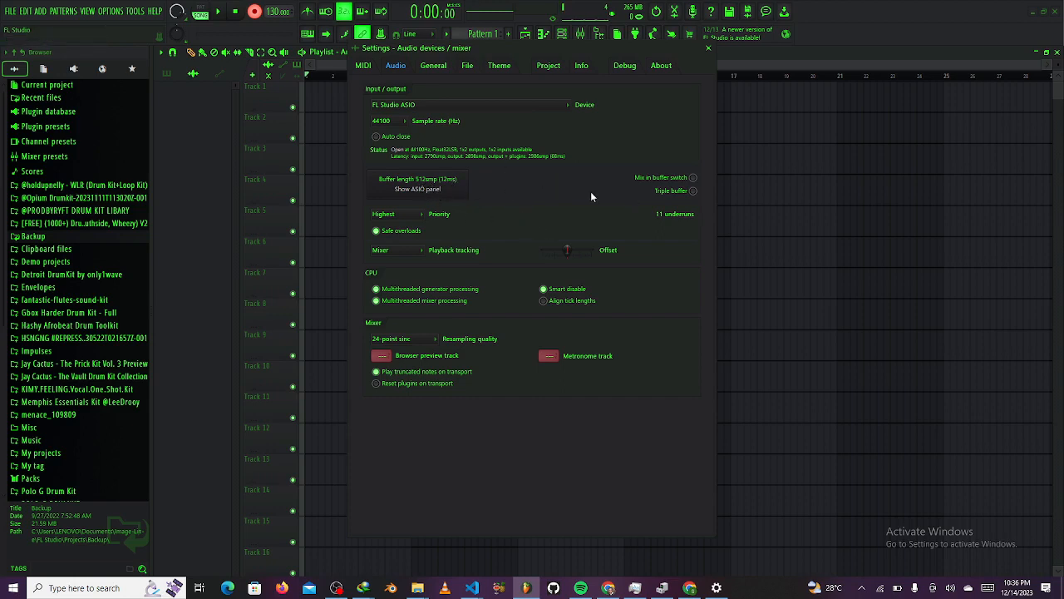
Review the general settings with their main GUI scaling, the file and folder settings, and the theme presets
click(443, 73)
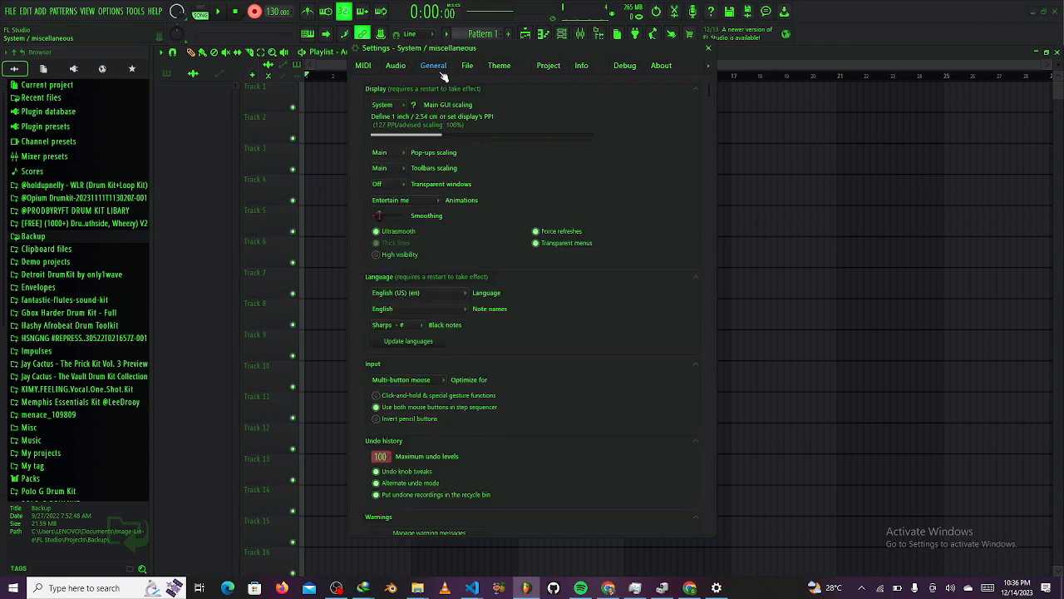
click(399, 109)
click(400, 113)
click(402, 112)
click(402, 112)
click(470, 67)
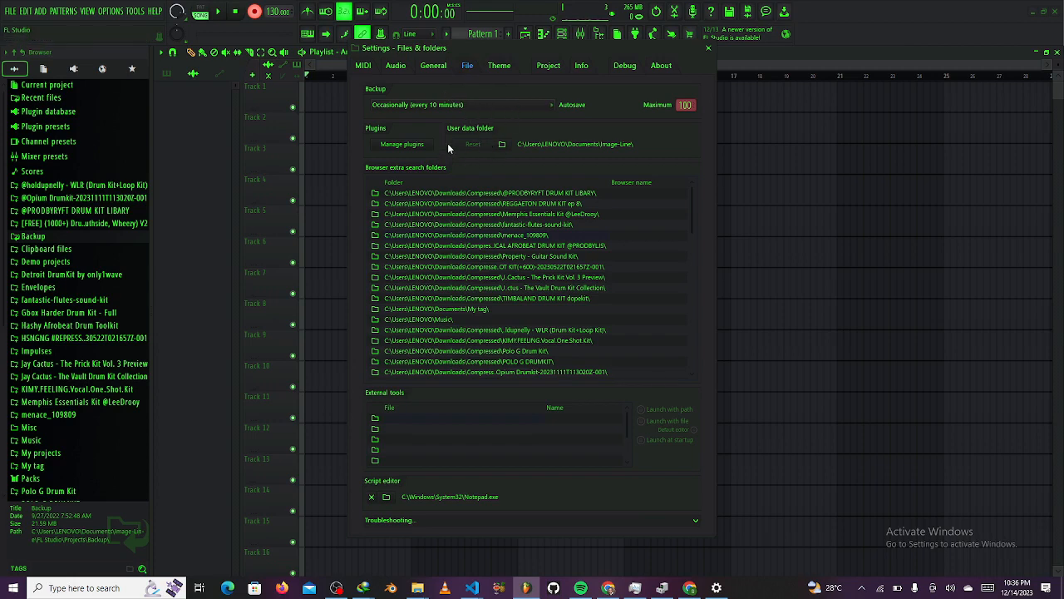
click(498, 67)
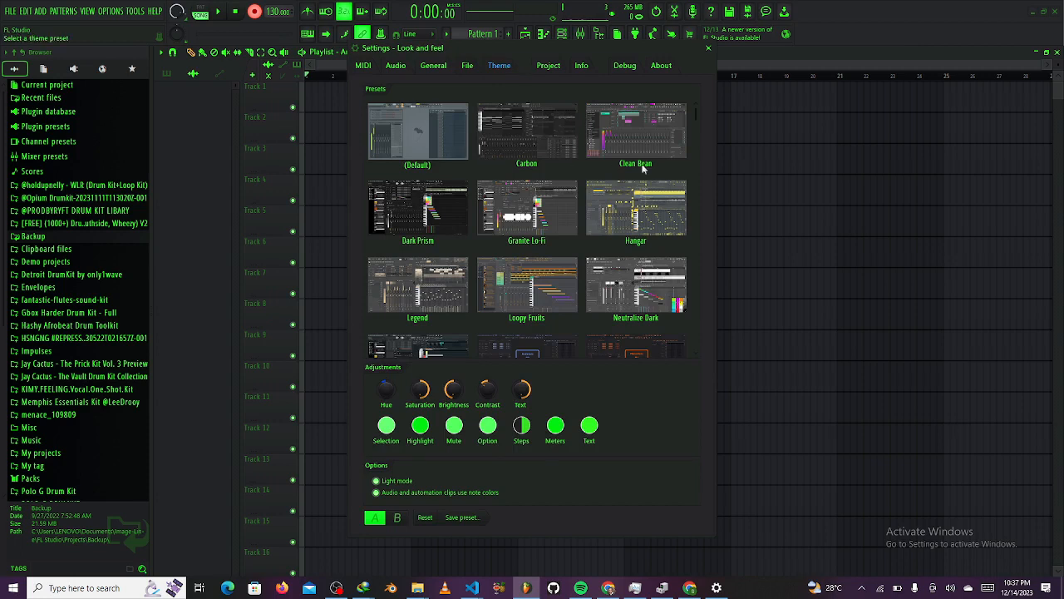
Review the project settings, including when to ask for a project folder and the data folder chooser, without changing anything
click(548, 70)
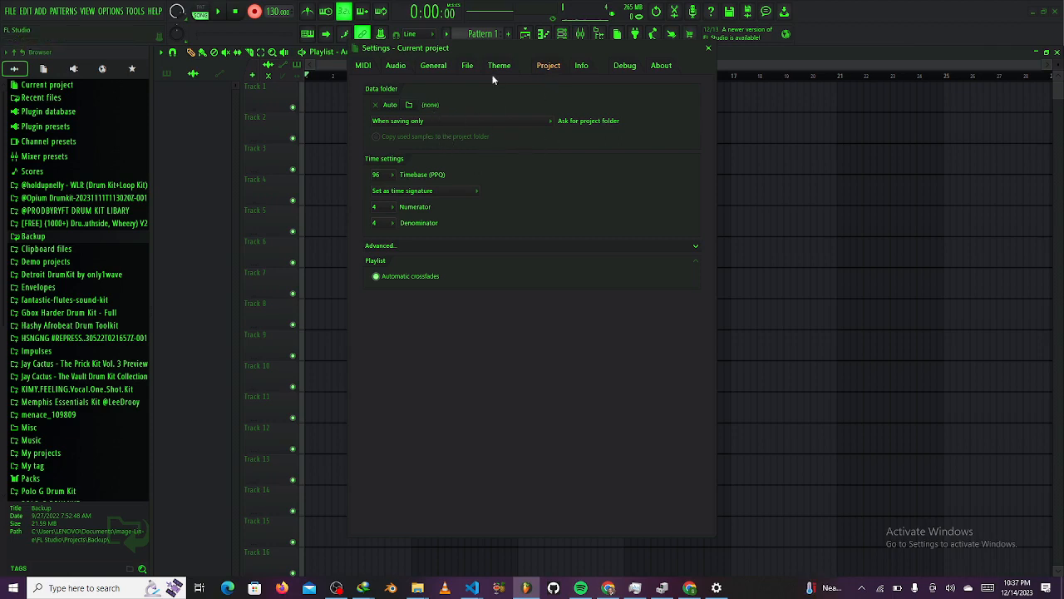
click(436, 120)
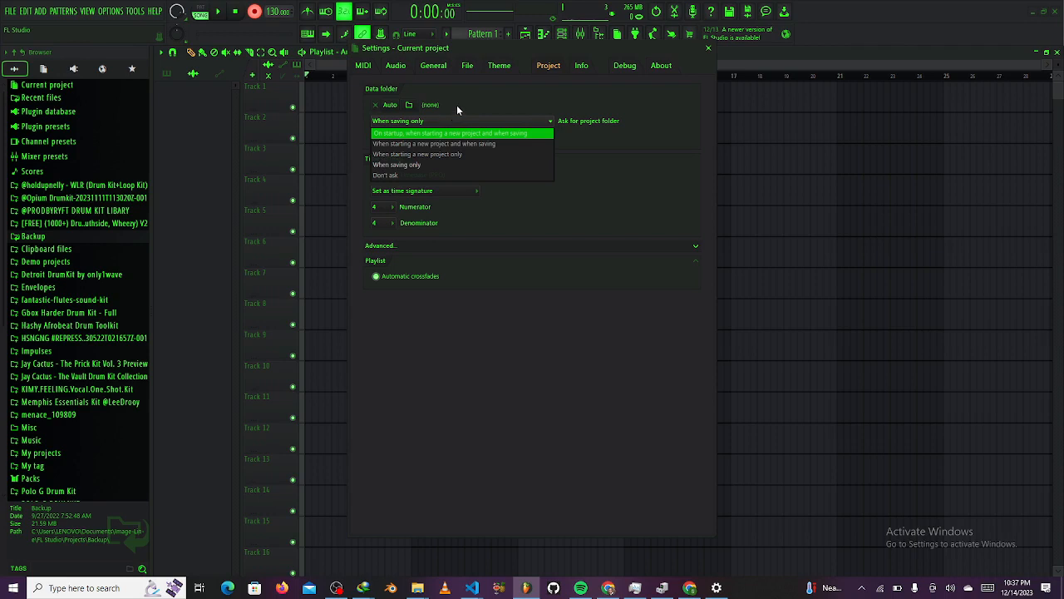
click(456, 105)
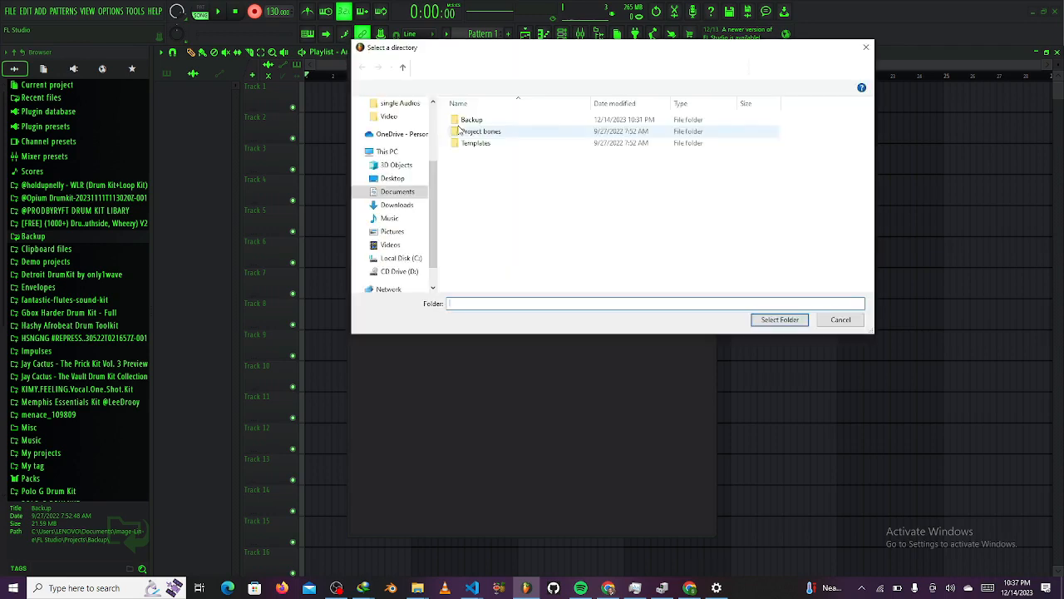
click(842, 321)
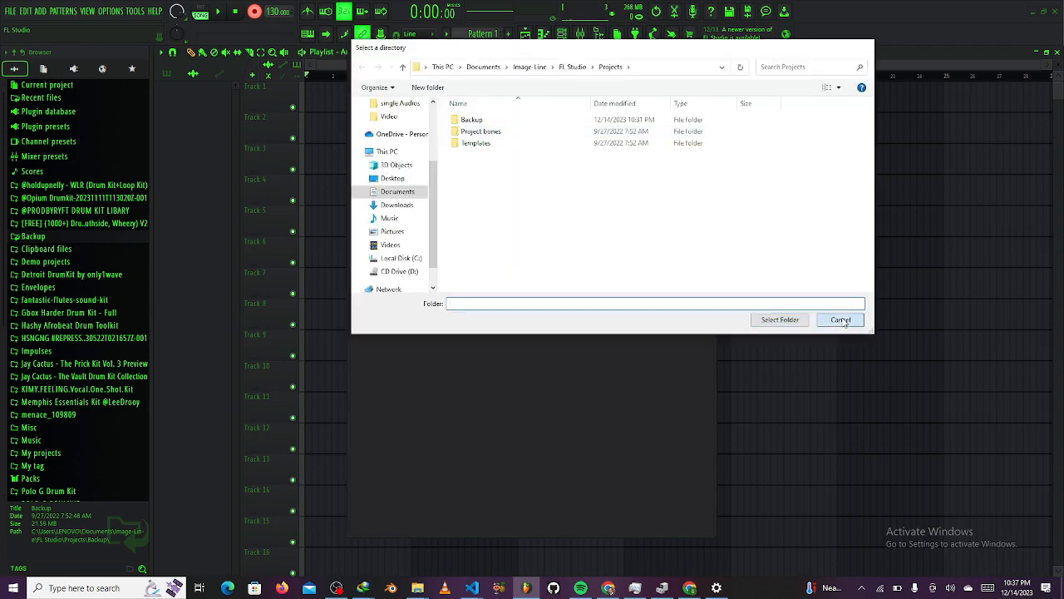
Review the project info, debugging log and about pages, and close the settings
click(587, 65)
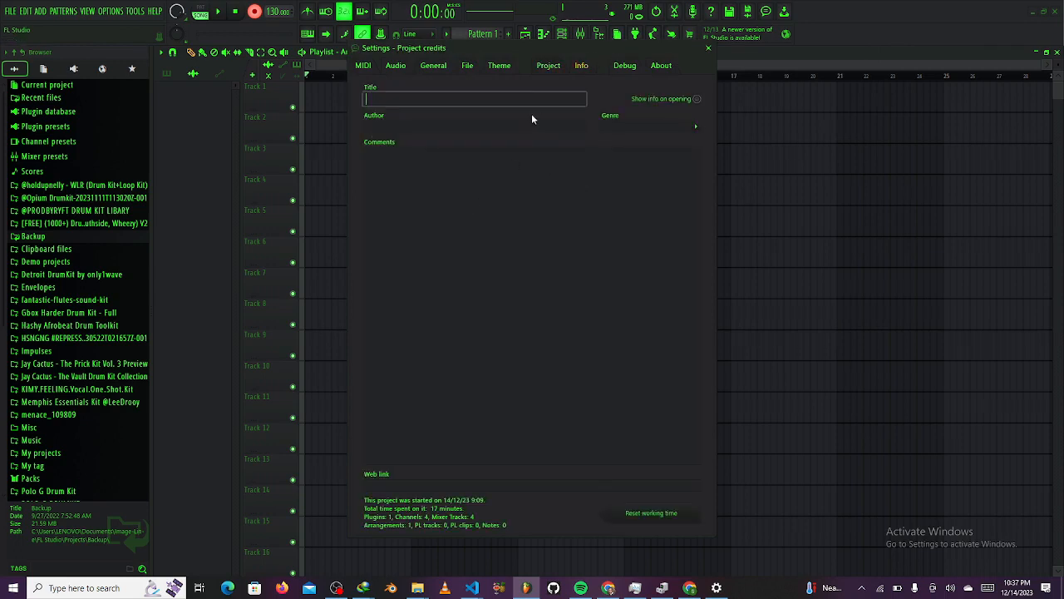
click(631, 73)
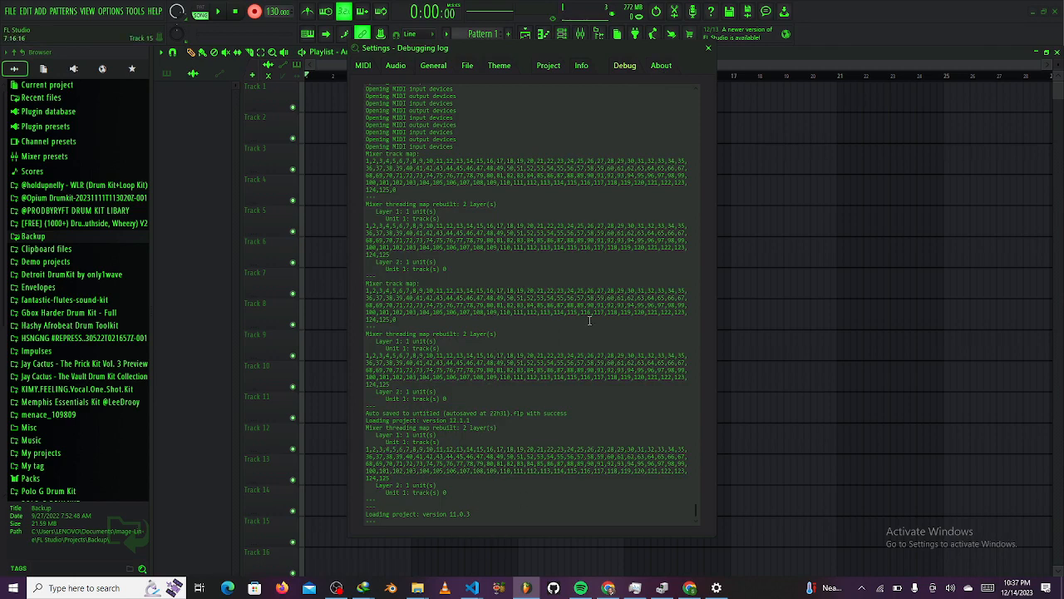
click(661, 65)
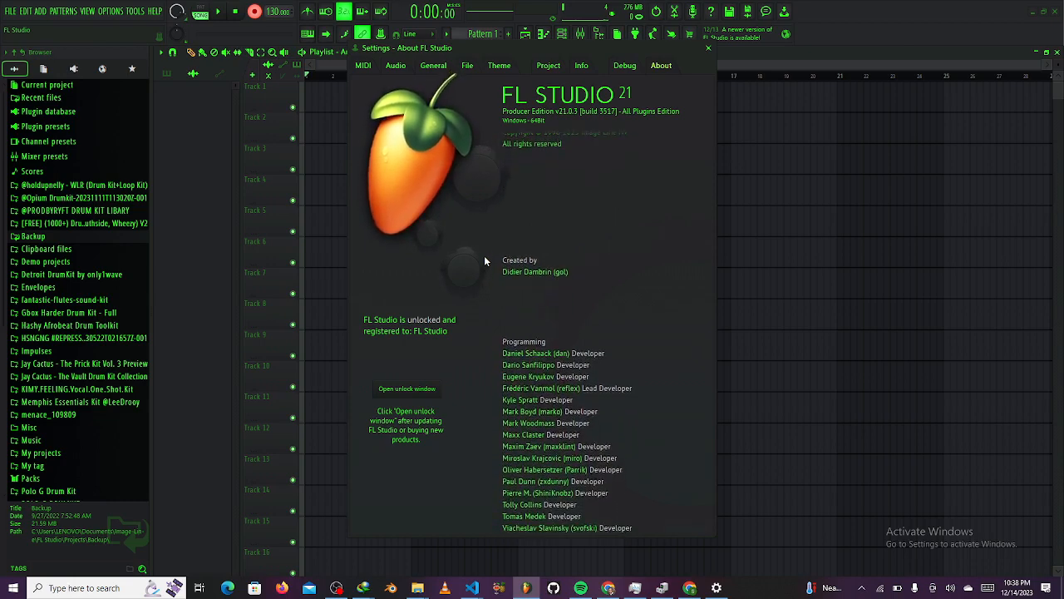
click(708, 48)
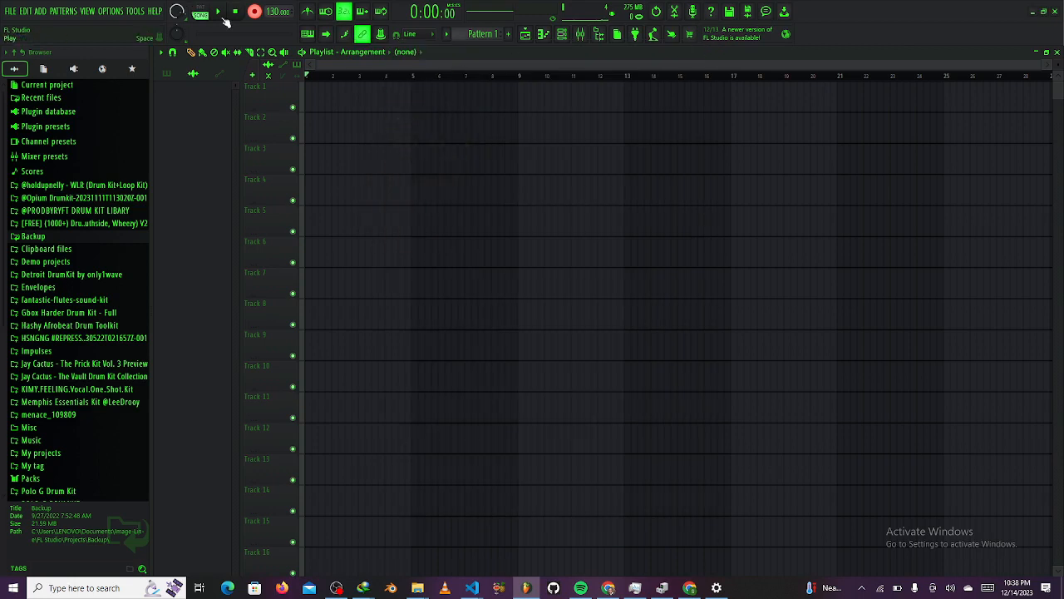
Try the main volume control and bring up the recording options, dismissing them without choosing one
mouse_move(179, 15)
mouse_down()
mouse_move(179, 31)
mouse_move(178, 11)
mouse_up()
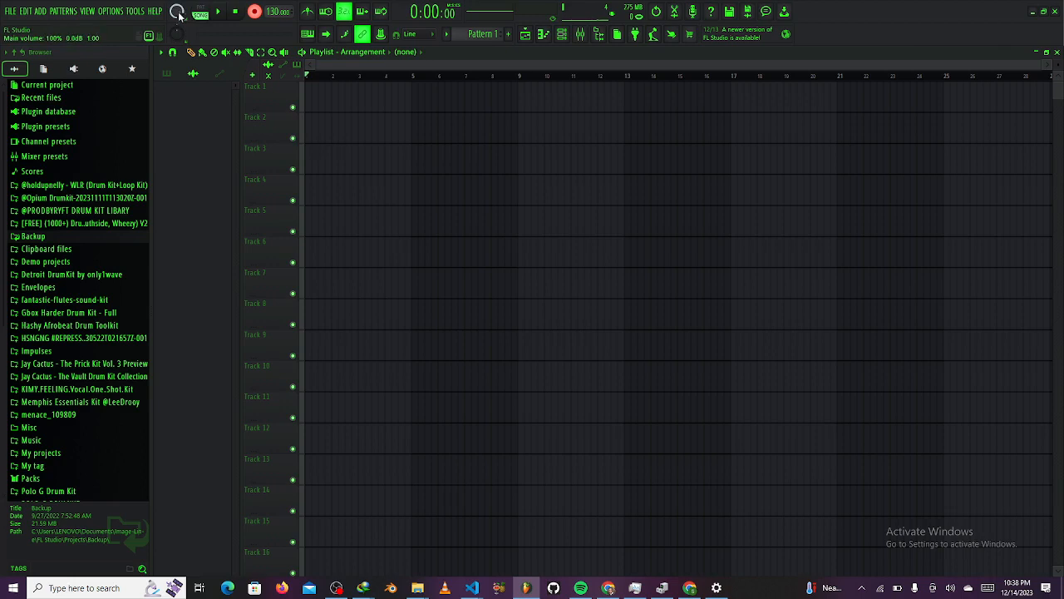
mouse_move(177, 11)
mouse_down()
mouse_move(177, 44)
mouse_move(181, 24)
mouse_up()
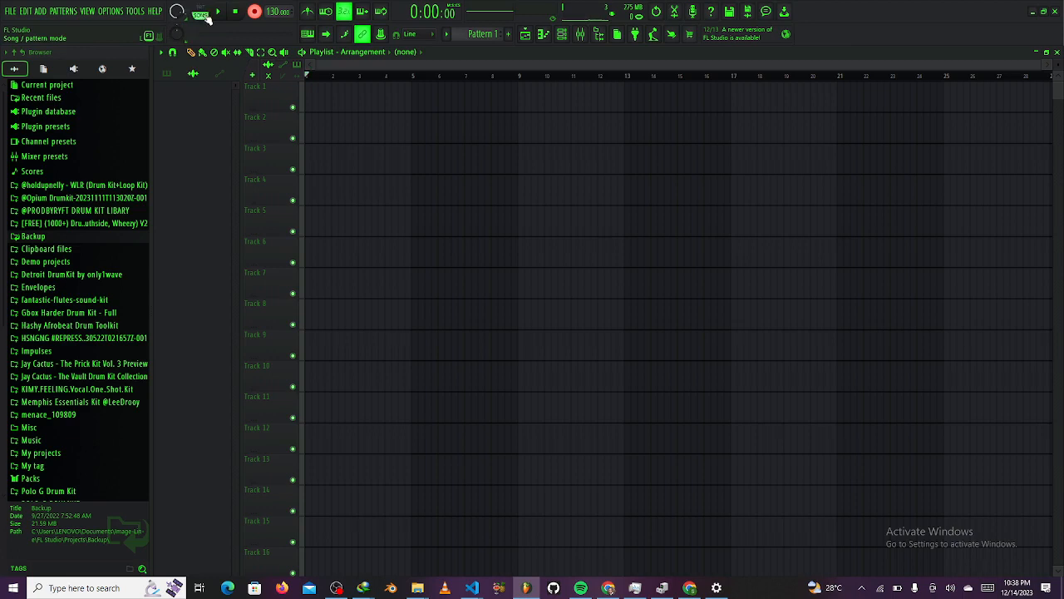
click(257, 13)
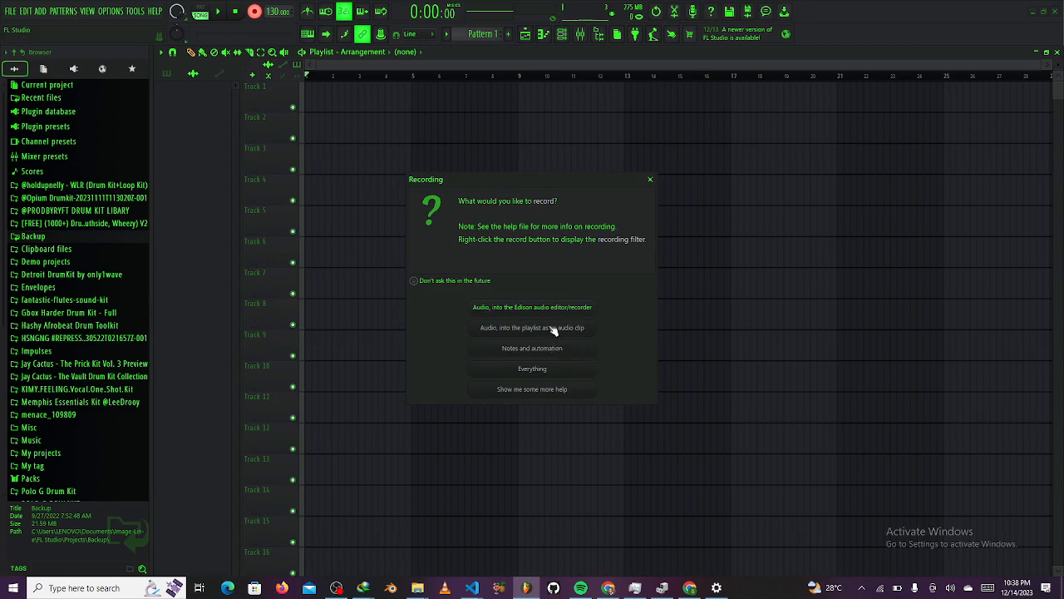
click(651, 180)
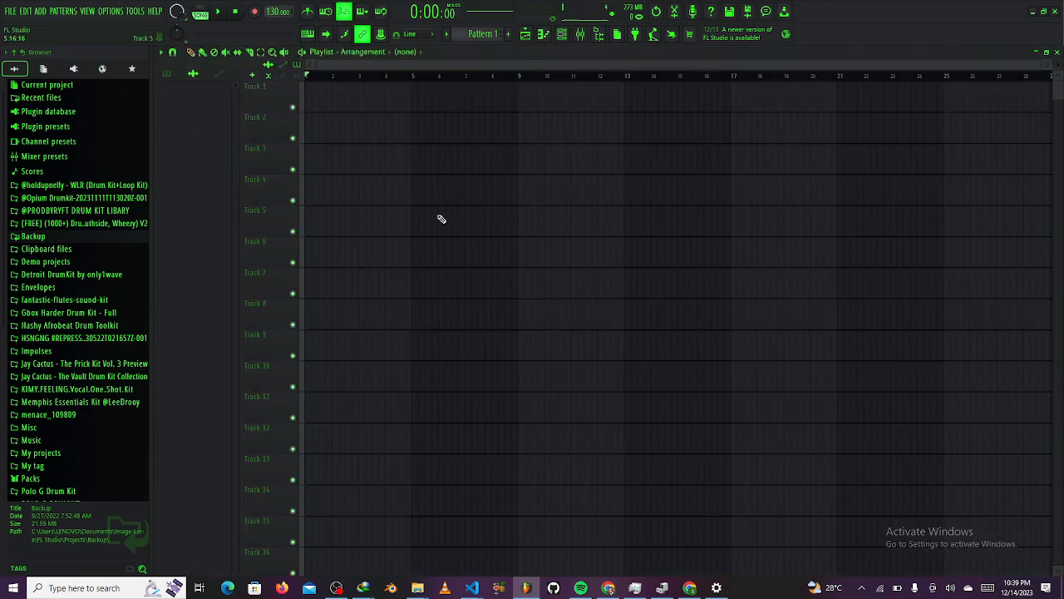
Open the 808 Kick channel's piano roll and draw a C5 note at the start of bar 1
click(548, 38)
click(549, 38)
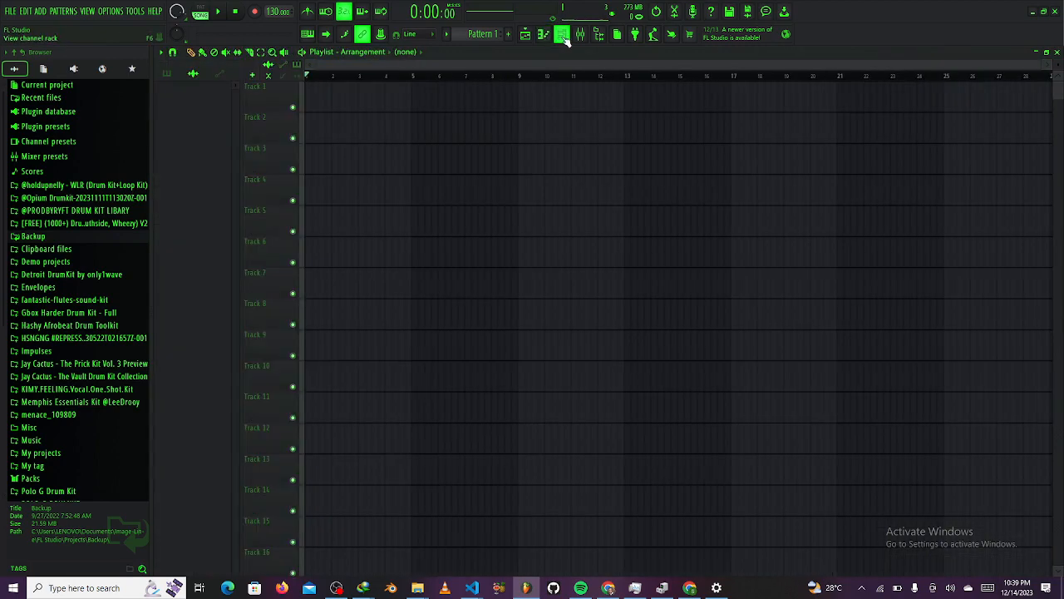
click(563, 37)
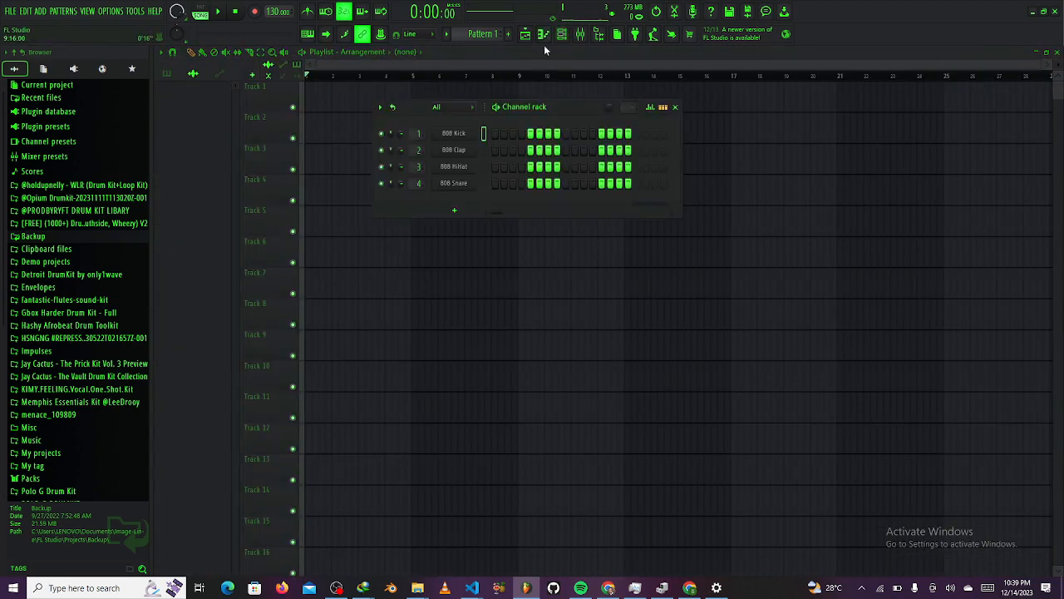
click(545, 38)
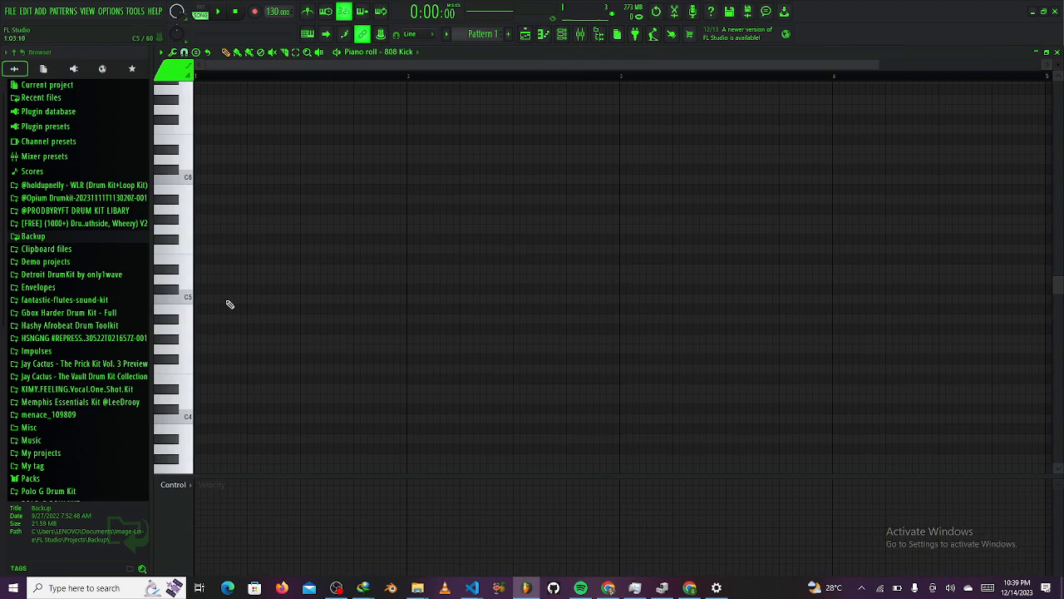
click(200, 299)
drag(200, 299, 195, 301)
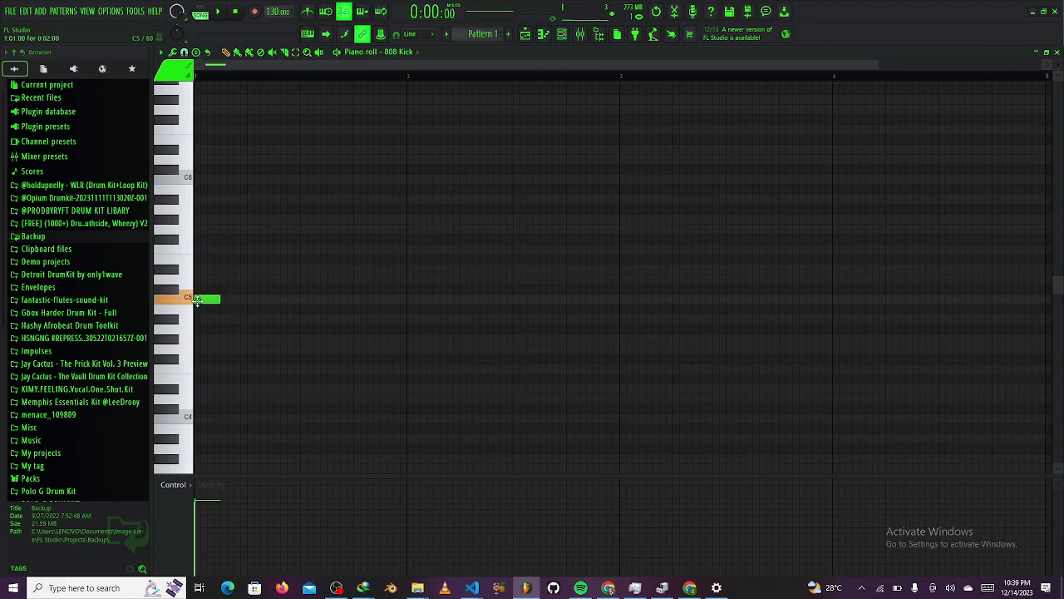
Switch playback from song to pattern mode and play the pattern
key(space)
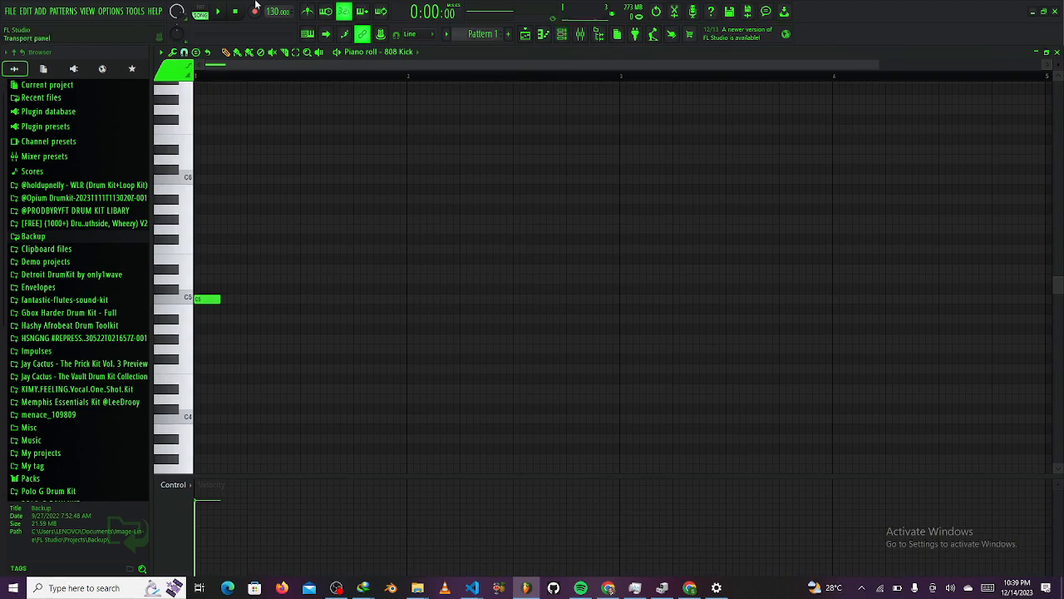
click(203, 12)
key(space)
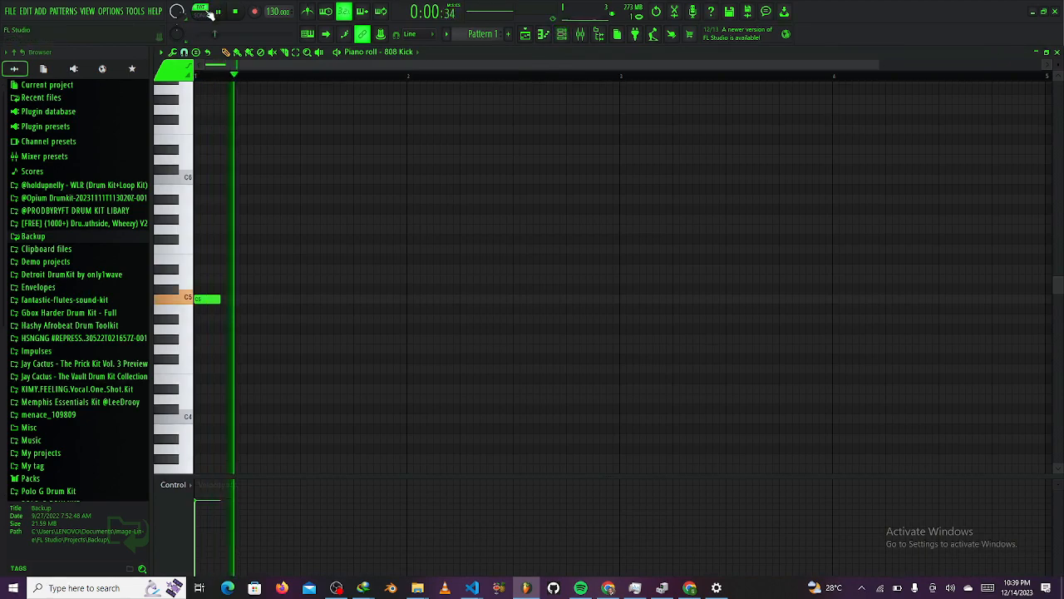
Move the 808 Kick's C5 note up to D#5 and add an F5 note midway through bar 1
key(space)
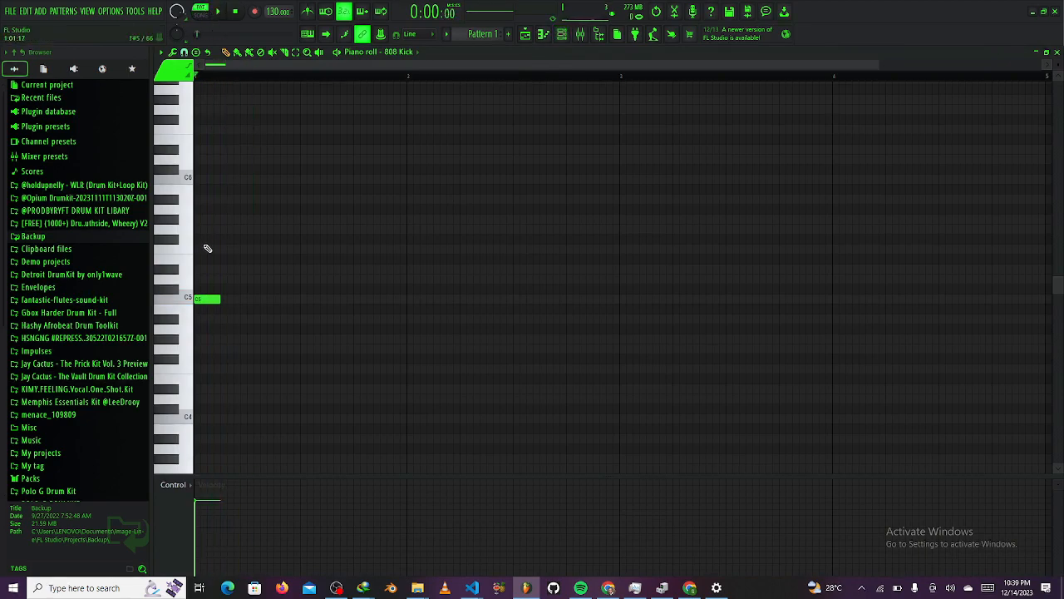
drag(199, 297, 198, 267)
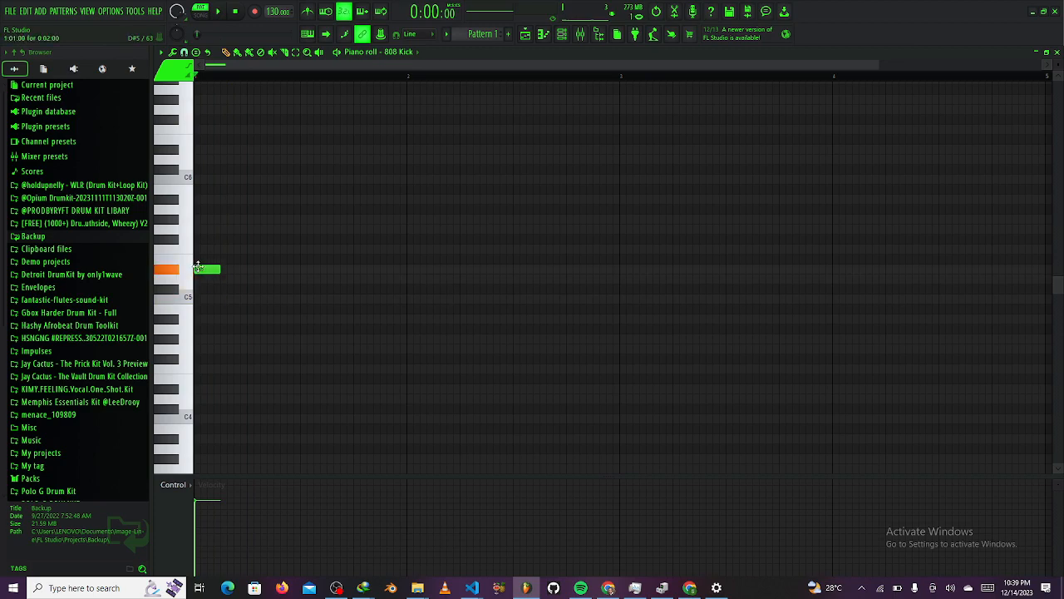
key(space)
key(space)
double_click(304, 252)
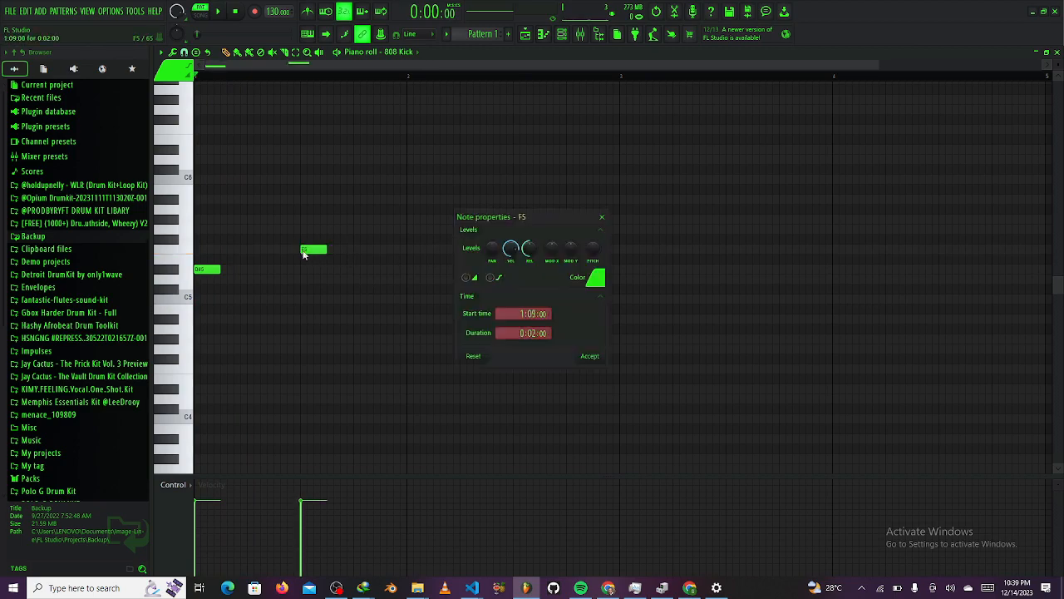
click(602, 217)
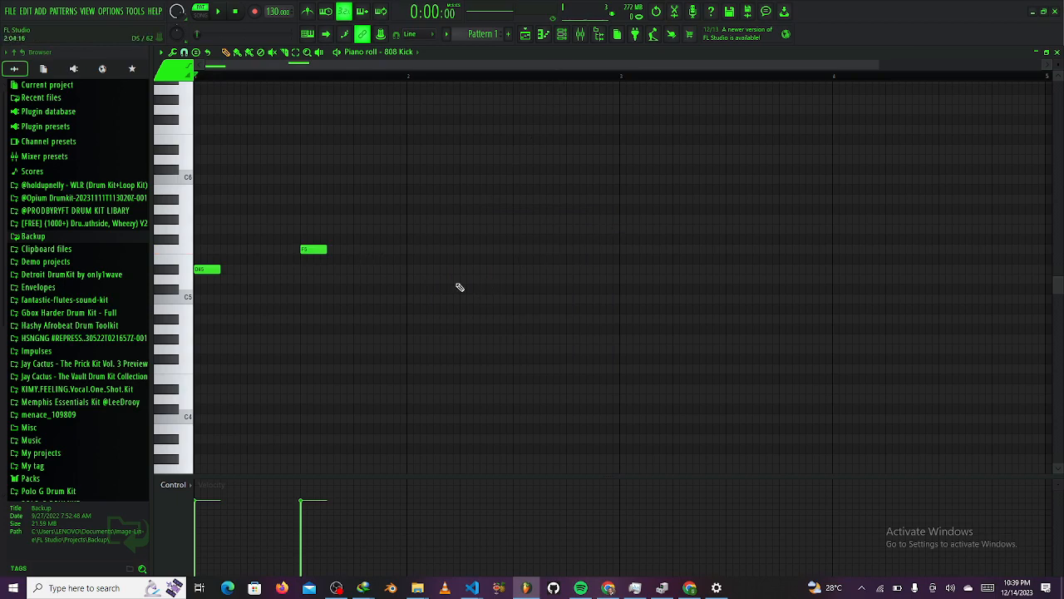
Open the channel rack, select steps 6 and 13 of the 808 Clap channel, and audition the pattern
click(562, 34)
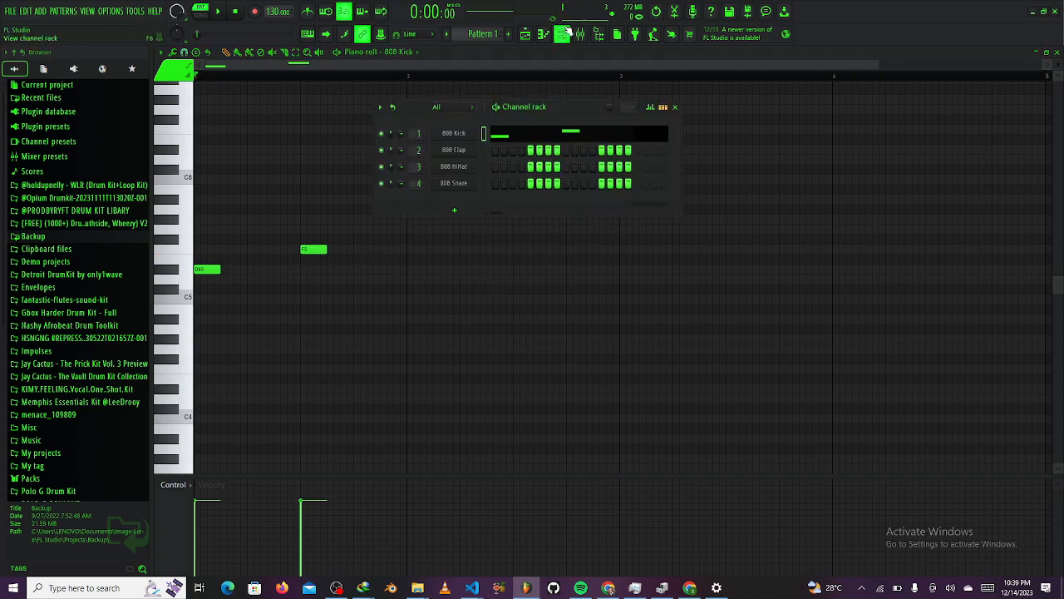
click(538, 153)
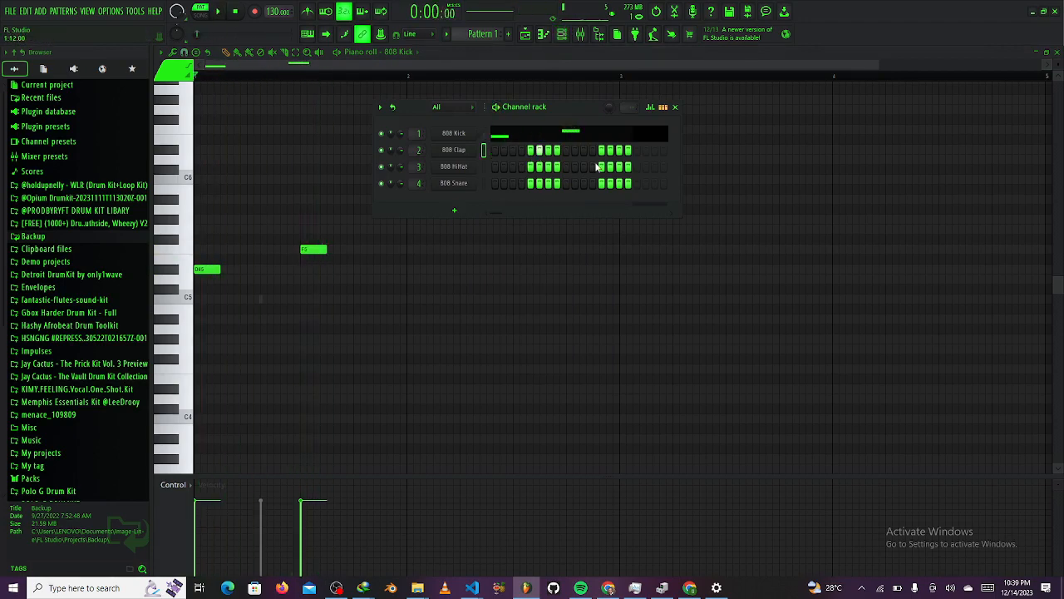
click(601, 151)
key(space)
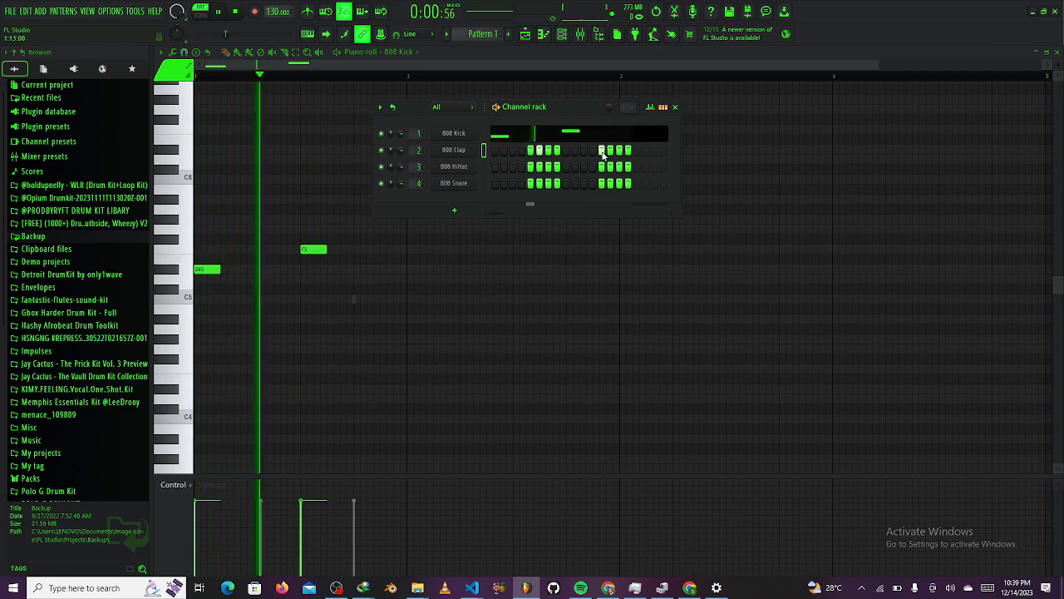
key(space)
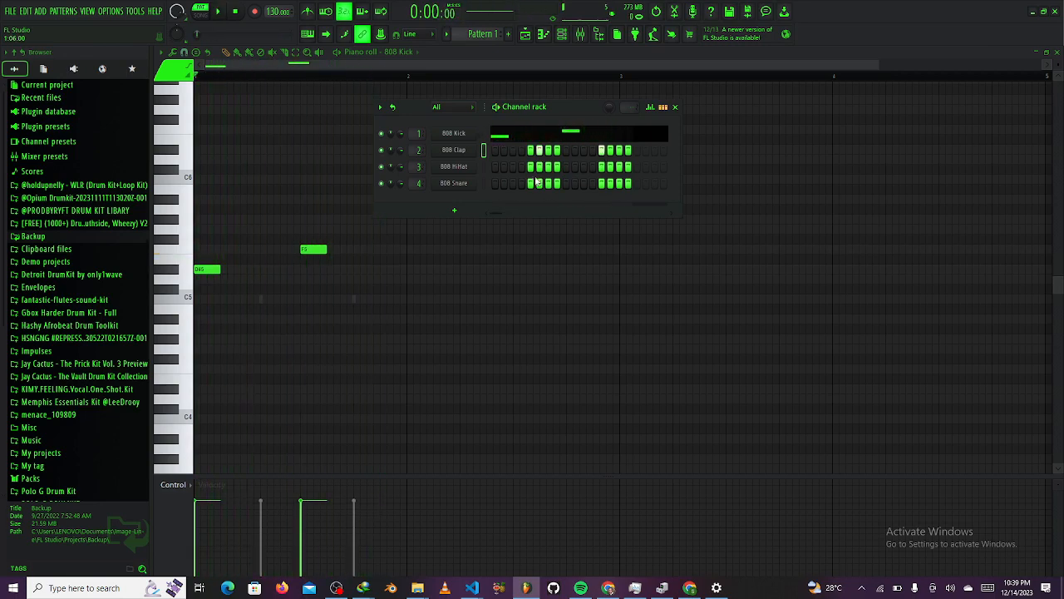
Add hits on steps 3 and 9 of the 808 HiHat channel and audition the pattern
click(511, 168)
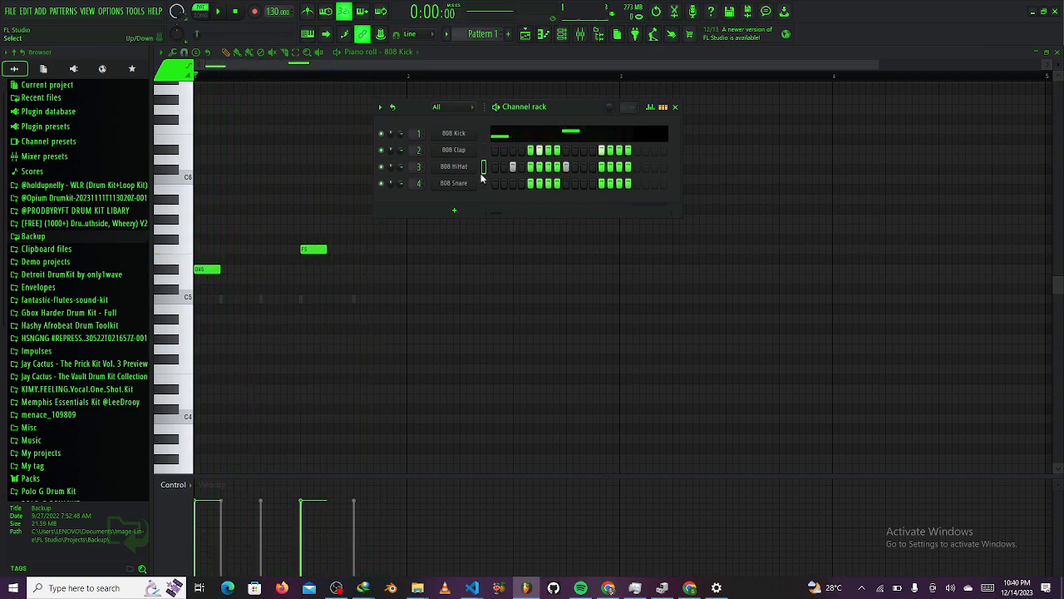
key(space)
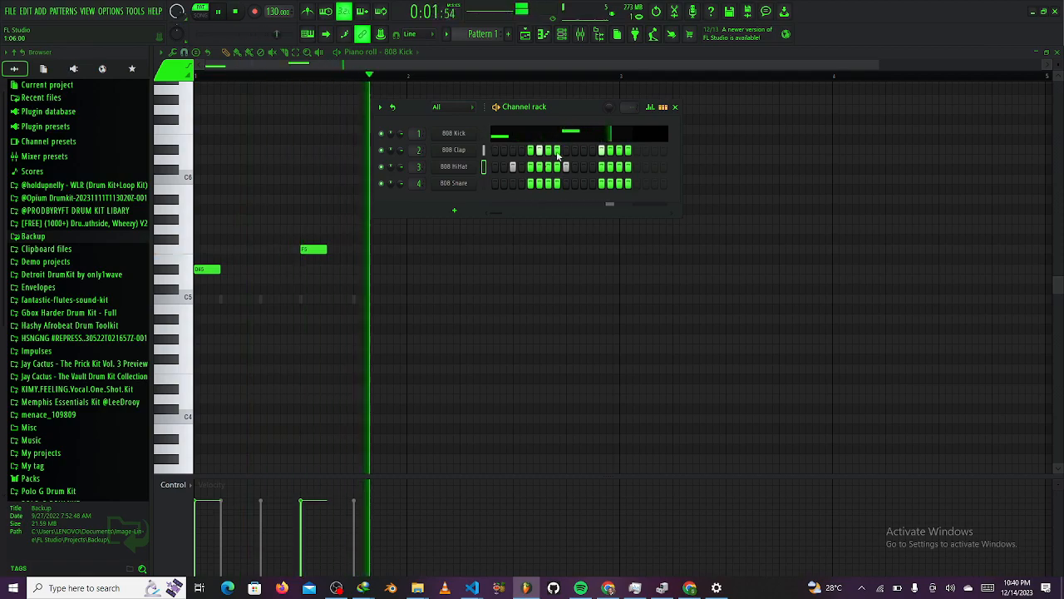
key(space)
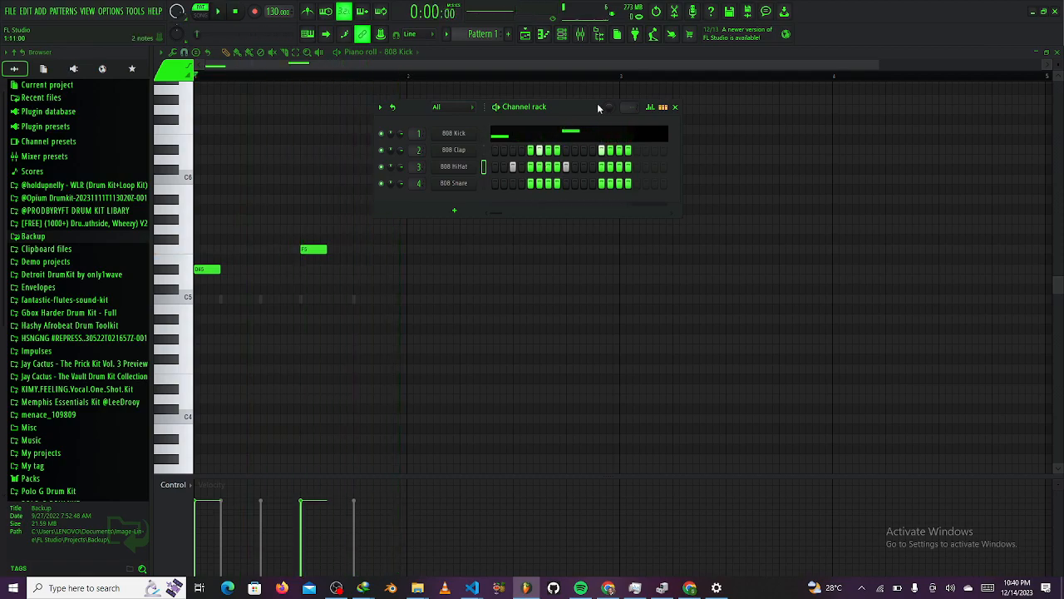
Open the mixer and try Insert 3's panning knob, and lower its volume fader slightly
click(581, 33)
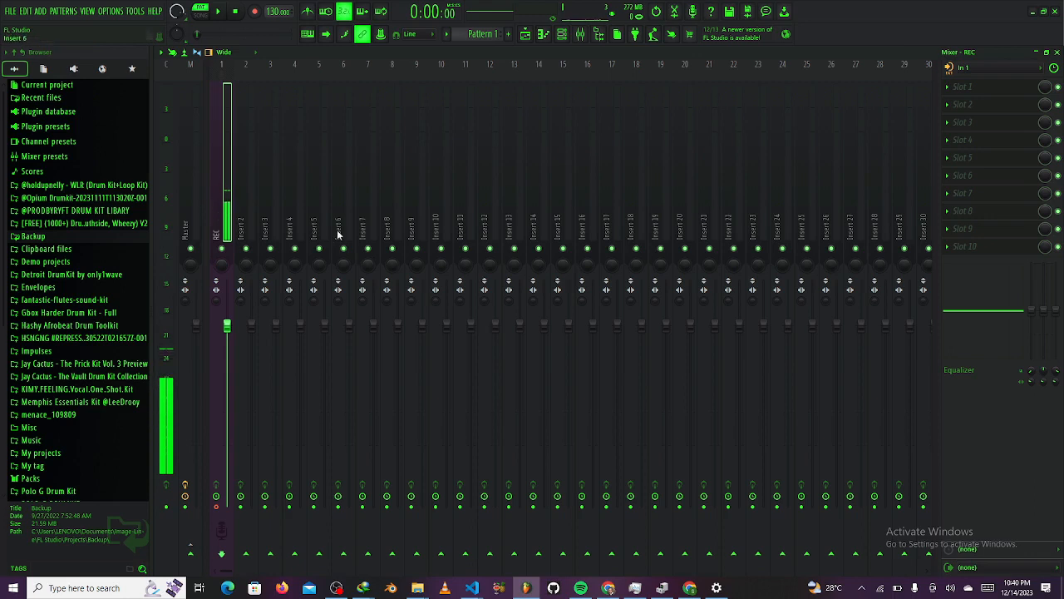
drag(270, 265, 270, 316)
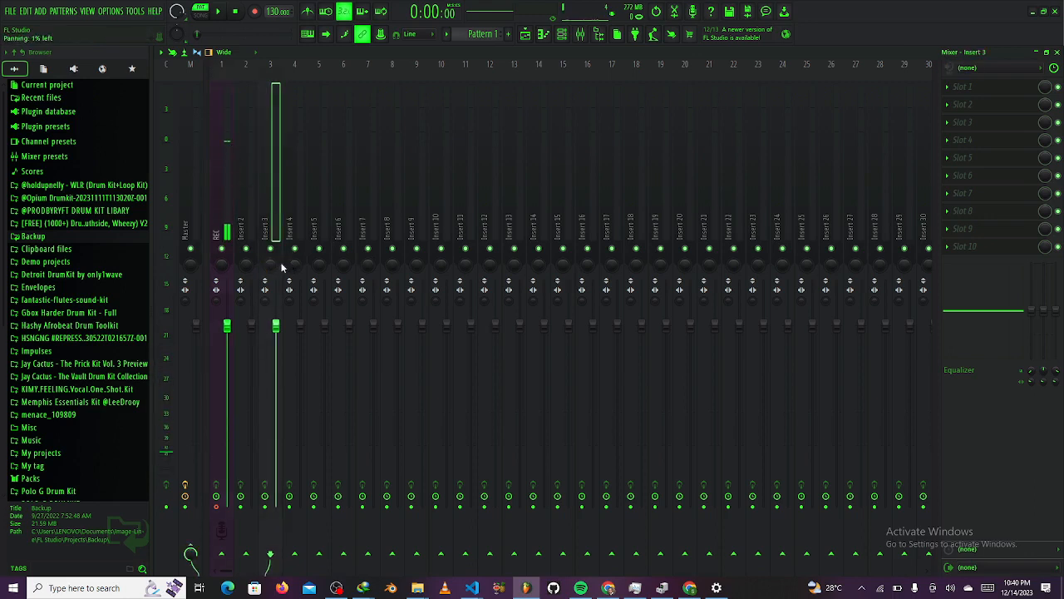
drag(270, 264, 270, 212)
mouse_move(275, 324)
mouse_down()
mouse_move(276, 390)
mouse_move(276, 316)
mouse_move(276, 355)
mouse_move(275, 336)
mouse_up()
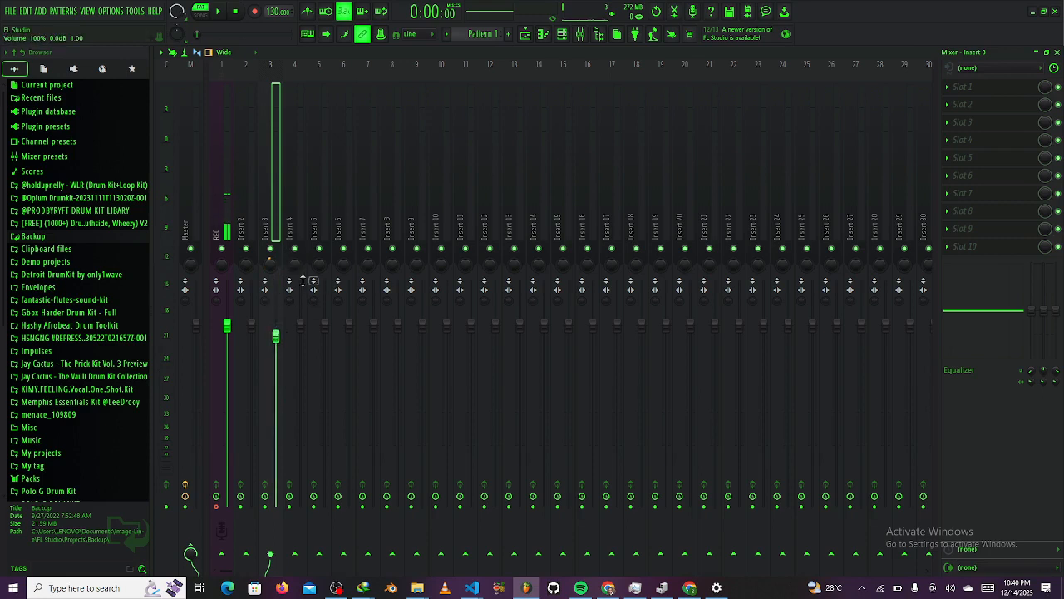
Select the Insert 4 mixer track and view the effect plugins available for its Slot 1, without loading one
mouse_move(289, 299)
mouse_down()
mouse_move(289, 281)
mouse_move(289, 298)
mouse_up()
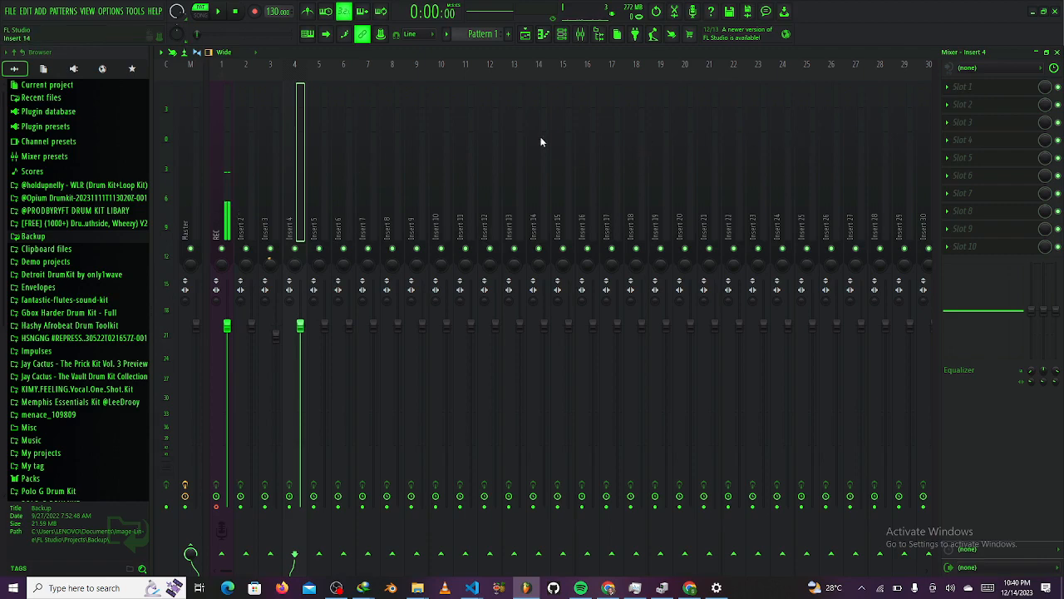
click(975, 90)
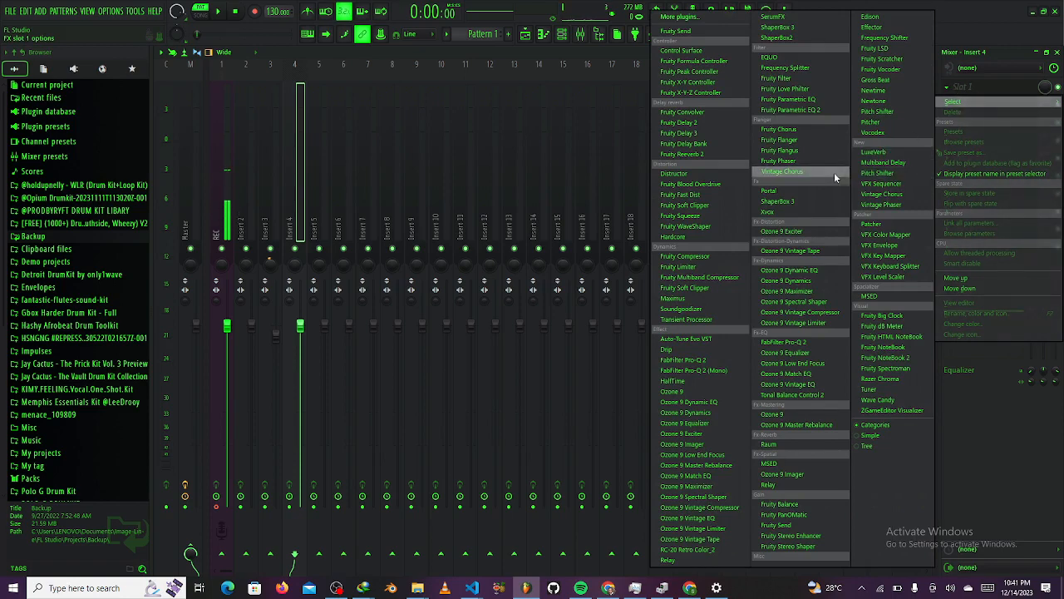
click(419, 230)
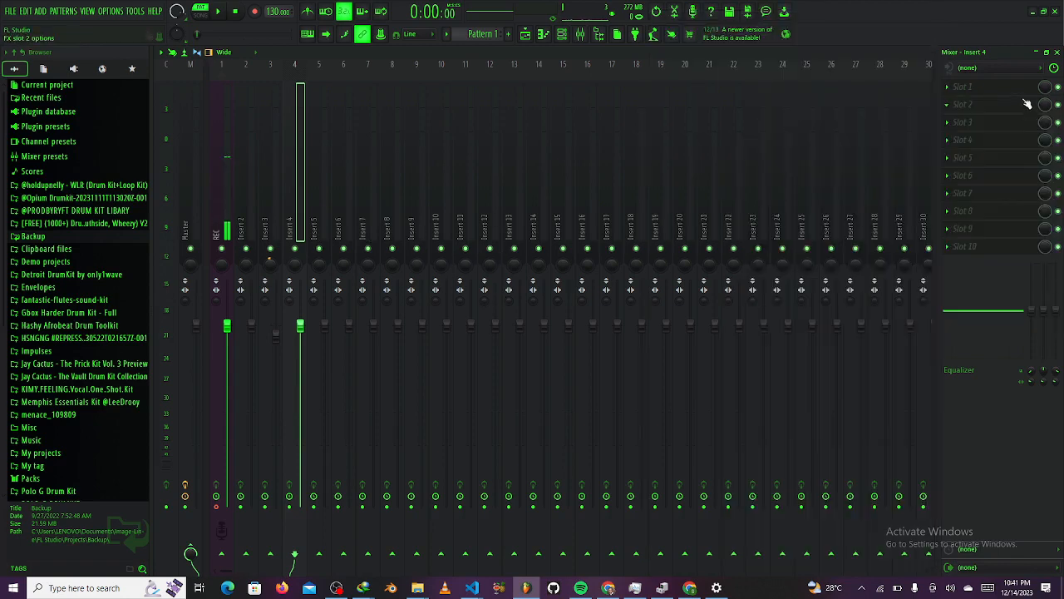
Assign In 1 to Insert 4 as an external-only audio input, and reset the input to (none)
click(1001, 75)
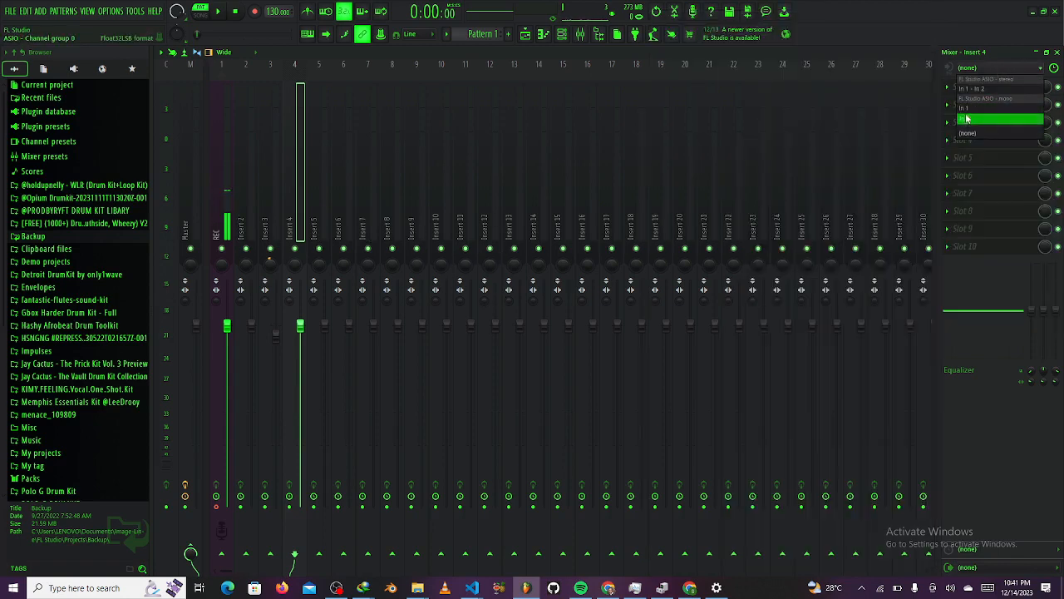
click(967, 112)
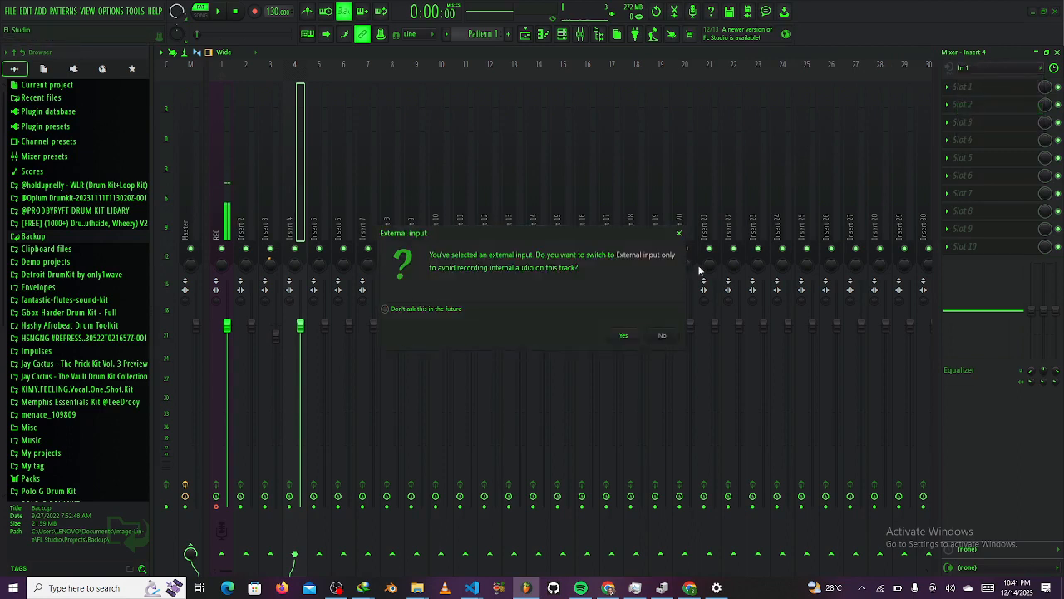
click(619, 334)
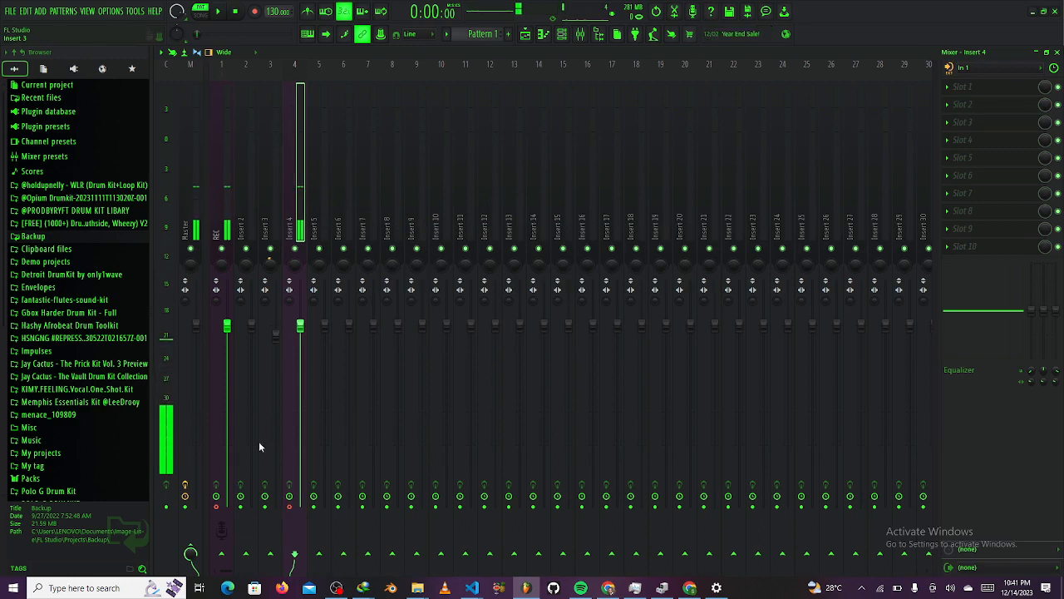
click(984, 69)
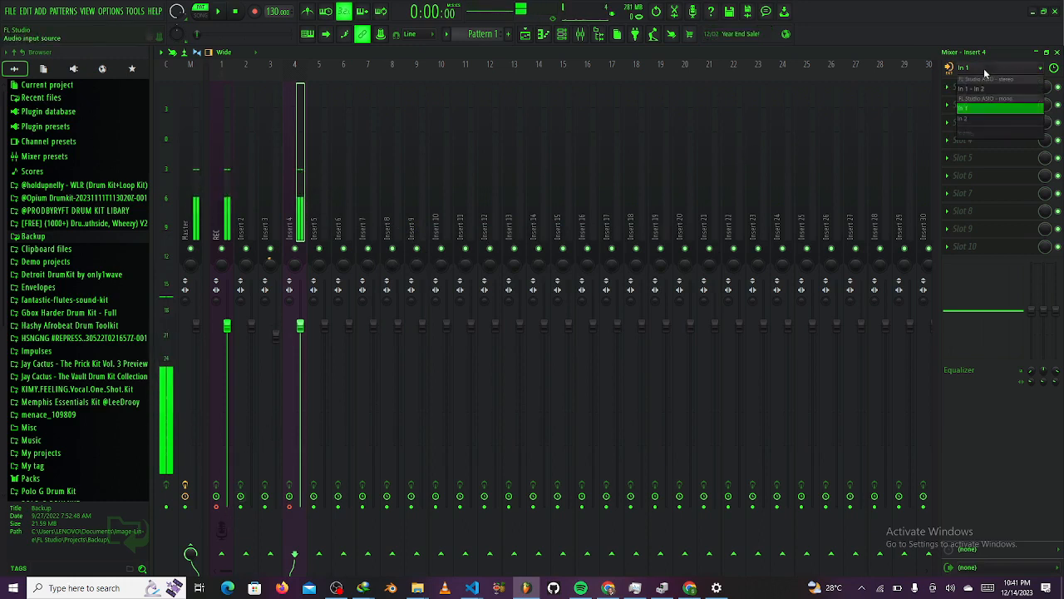
click(963, 133)
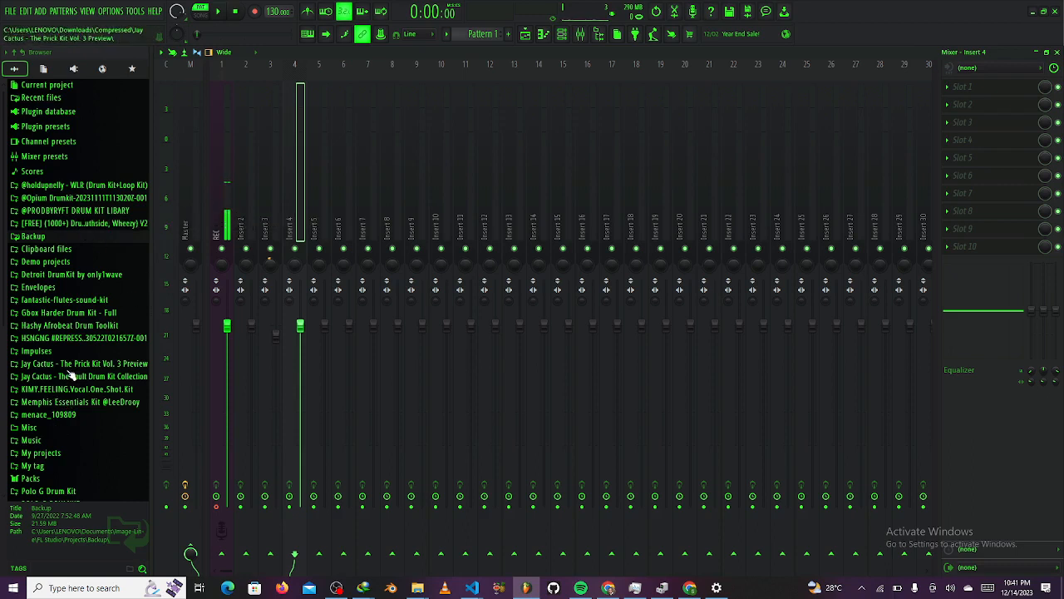
click(64, 200)
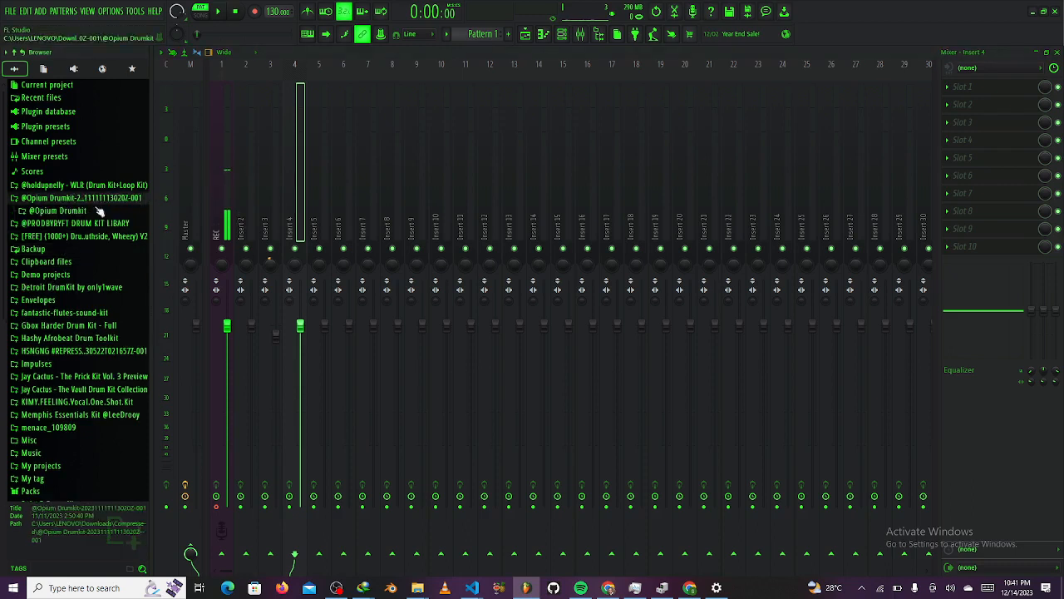
click(75, 212)
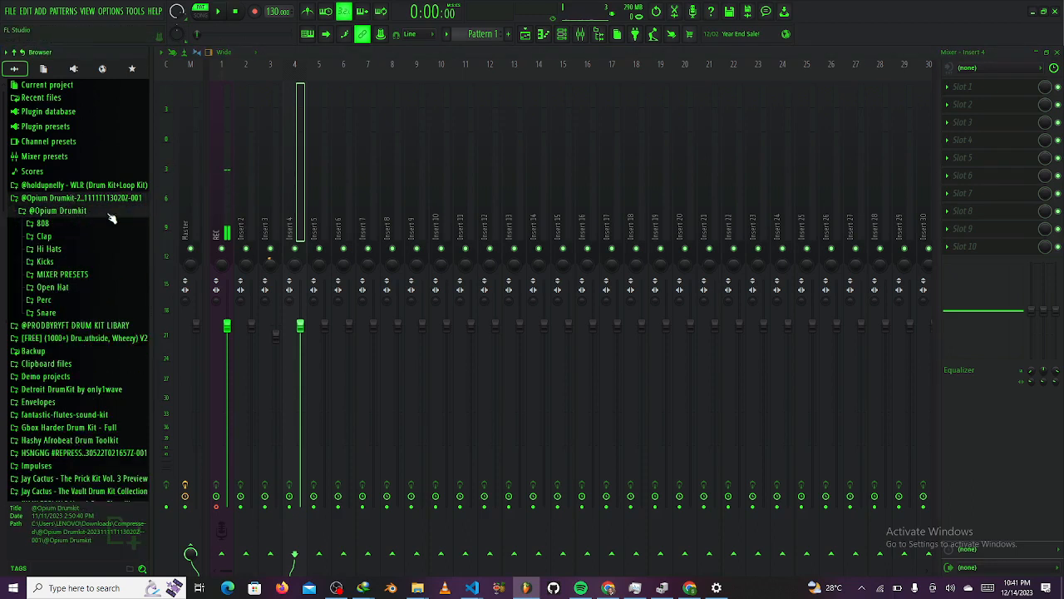
click(41, 224)
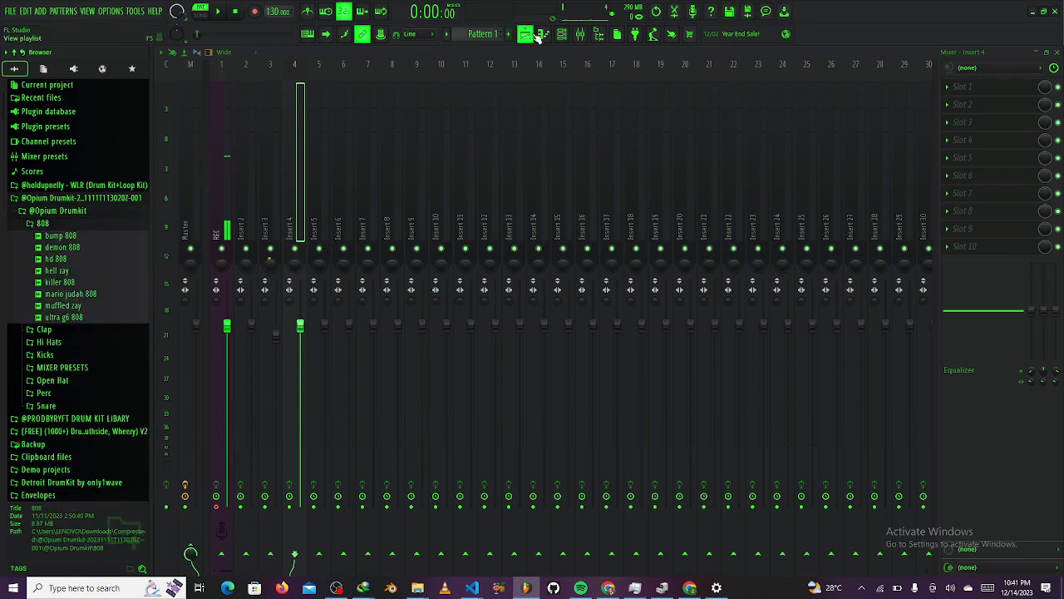
Replace the 808 Clap channel's sound with the bump 808 sample in the channel rack and play the pattern
click(563, 35)
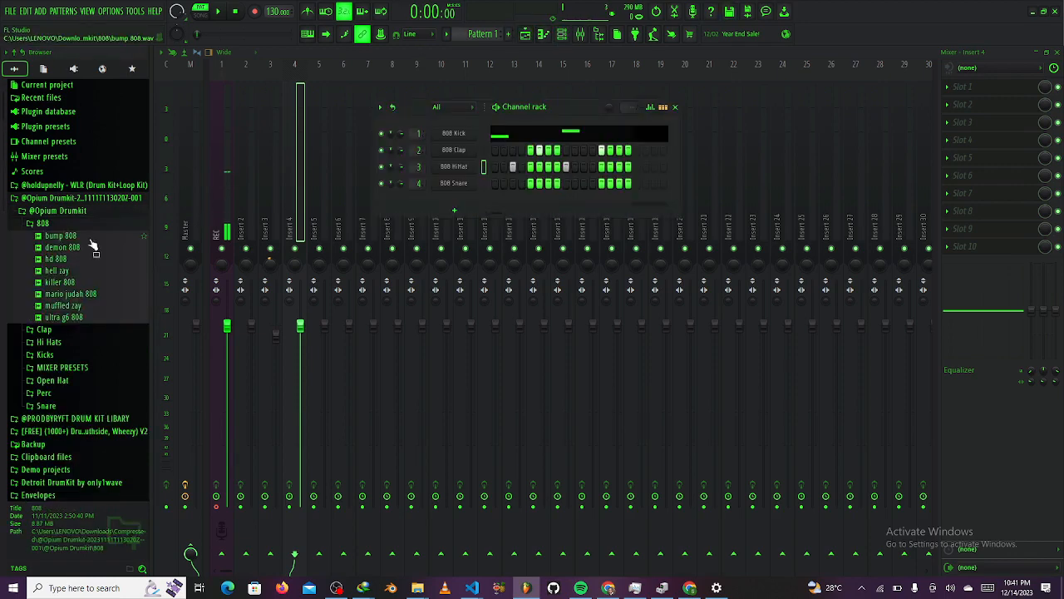
drag(71, 237, 454, 151)
key(space)
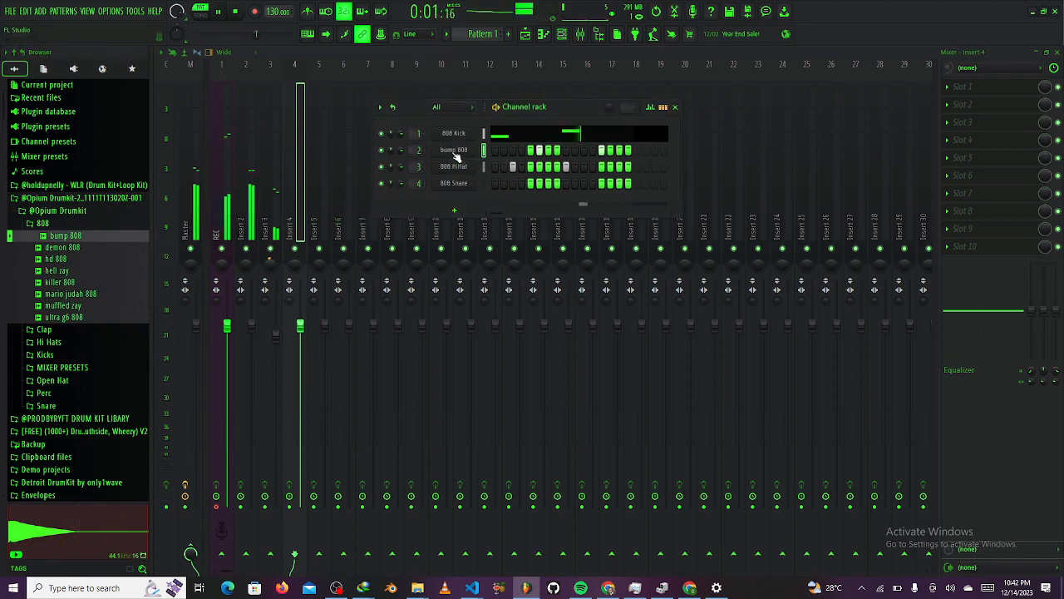
View the bump 808 channel's sampler settings, stop playback, and close the settings
click(454, 151)
key(space)
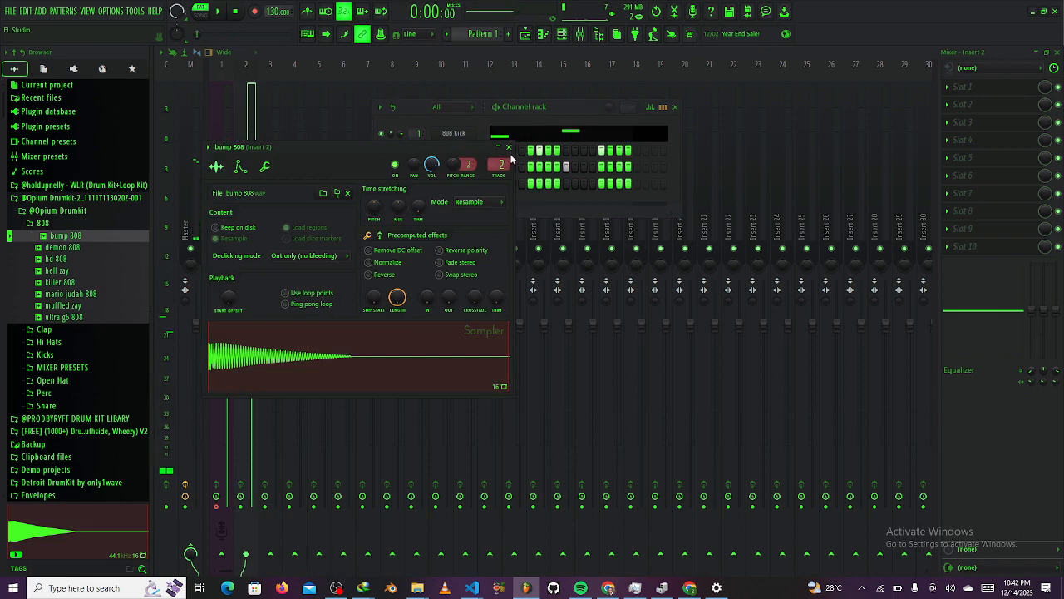
click(509, 147)
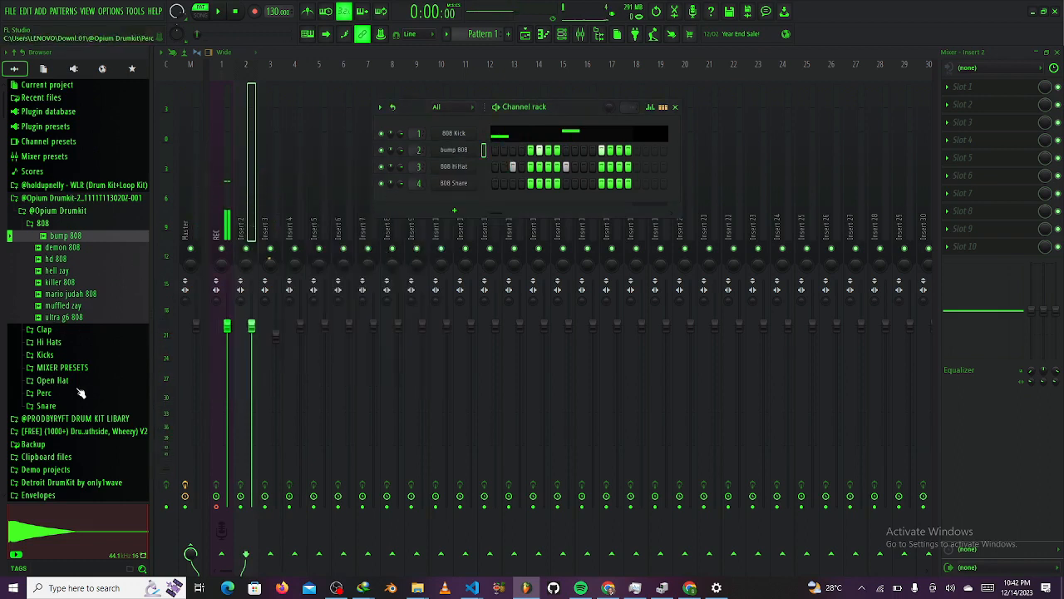
scroll(96, 289, down, 5)
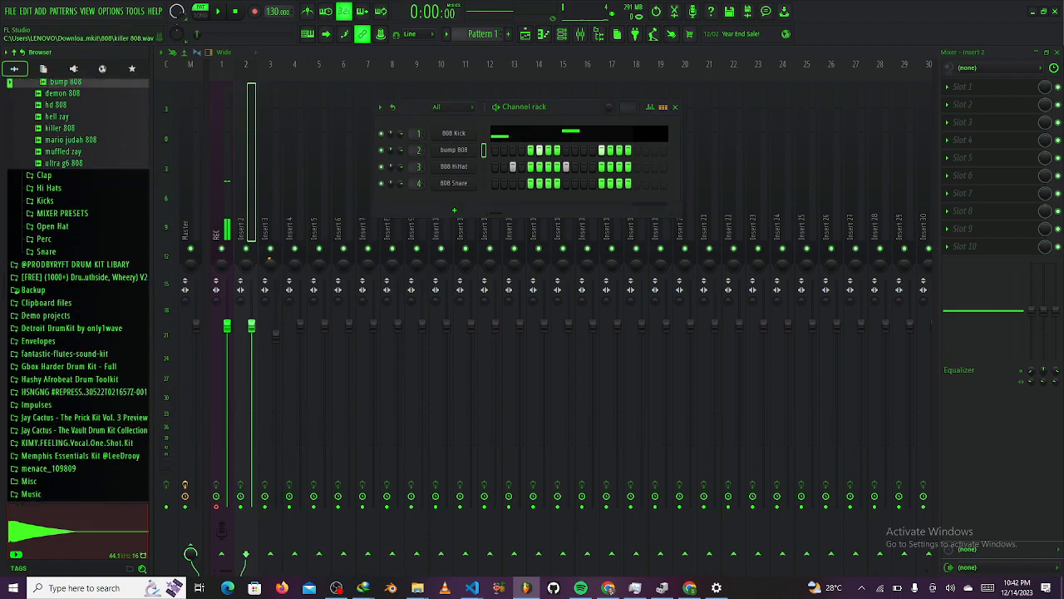
scroll(96, 288, up, 5)
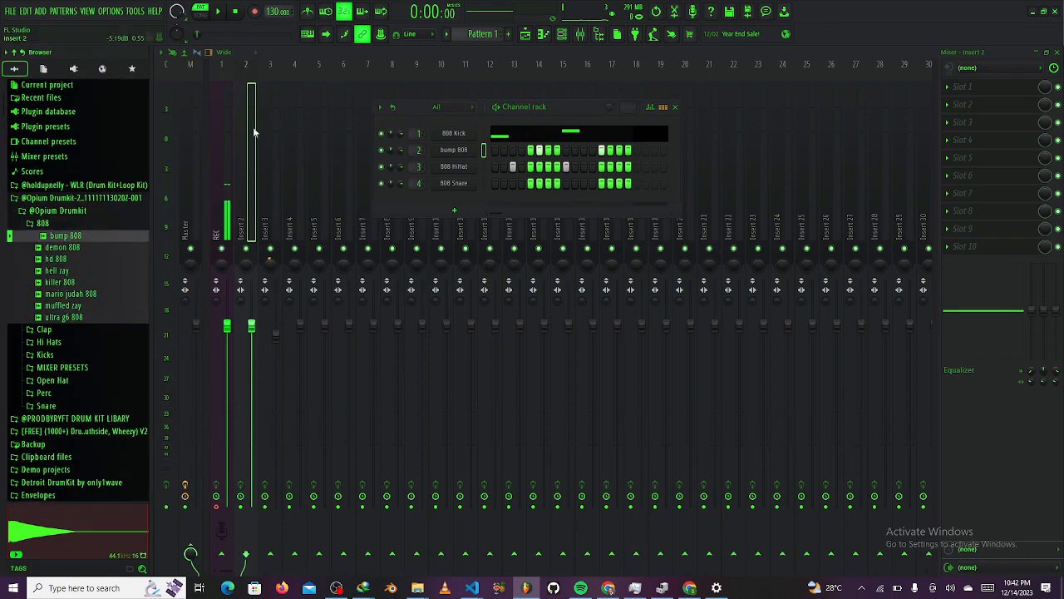
Open the playlist, add the killer 808 sample to the picker, and place it as a clip at bar 1 of Track 1
click(525, 37)
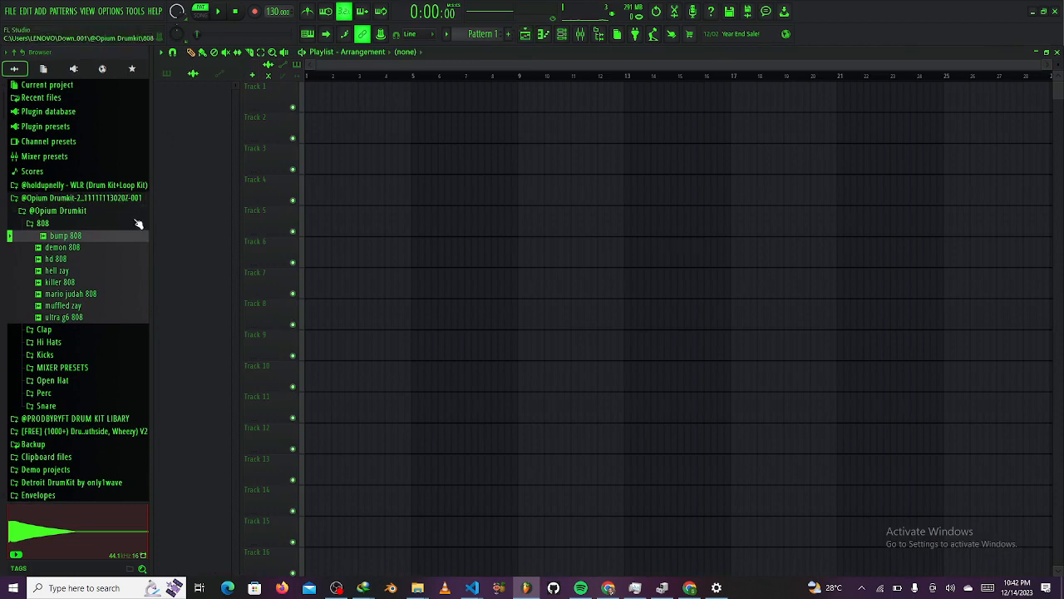
drag(59, 283, 226, 241)
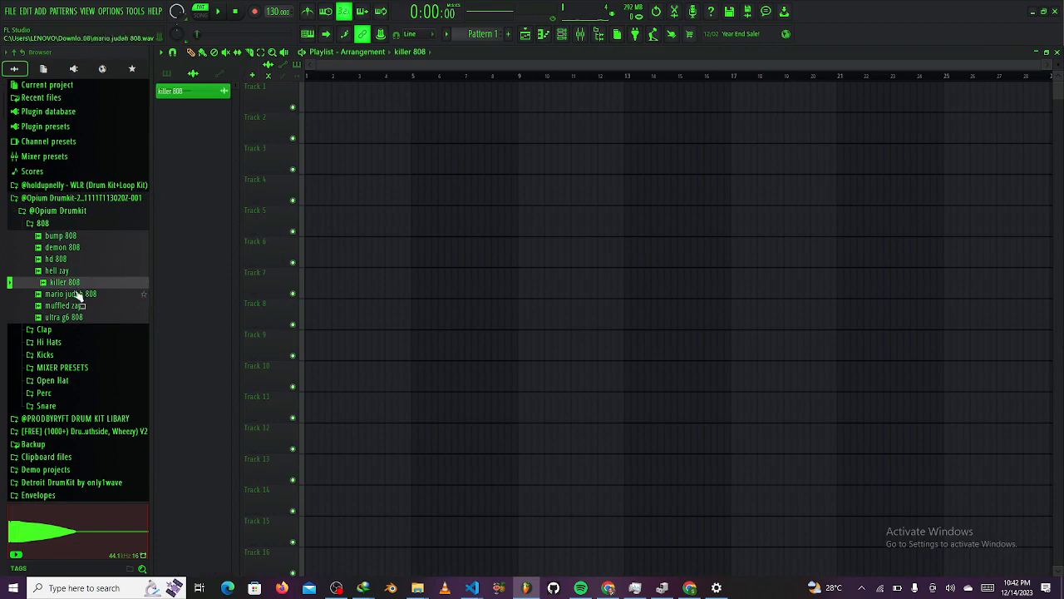
click(167, 75)
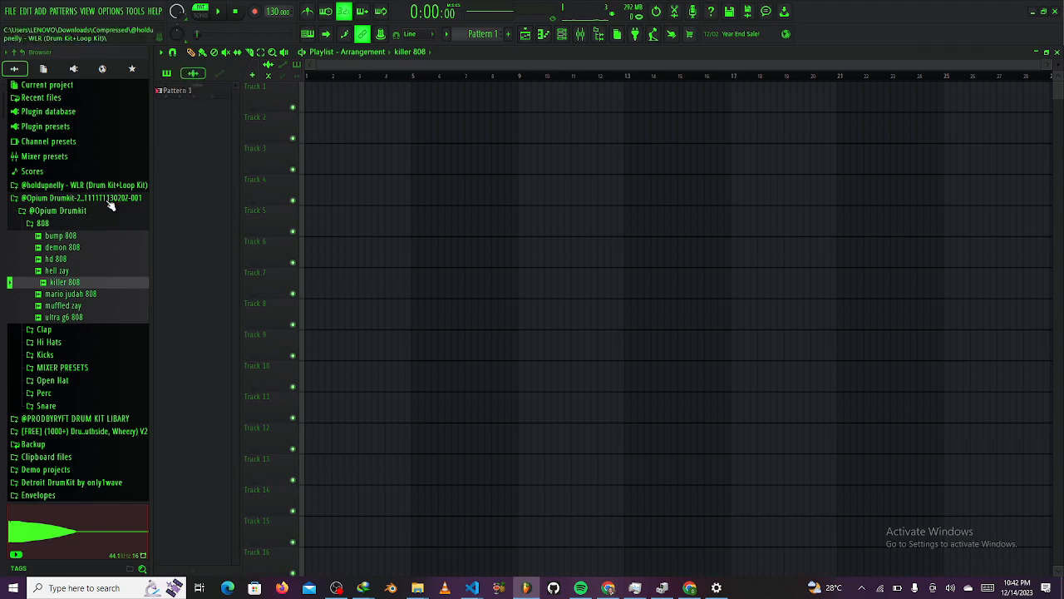
drag(66, 282, 341, 91)
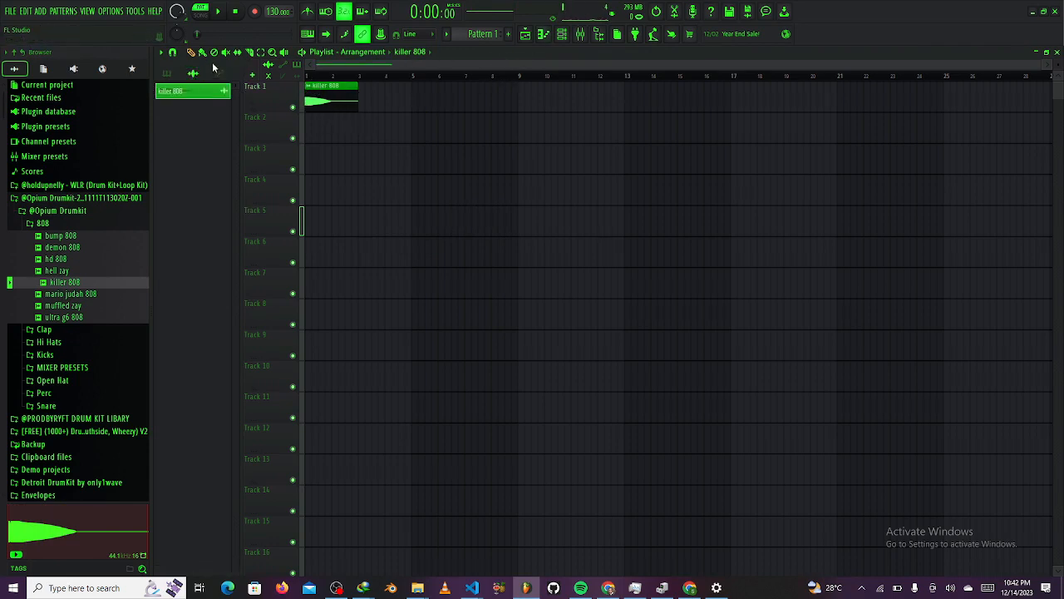
Delete the killer 808 clip from Track 1 and drag out a selection over the empty playlist with the Select tool
right_click(331, 102)
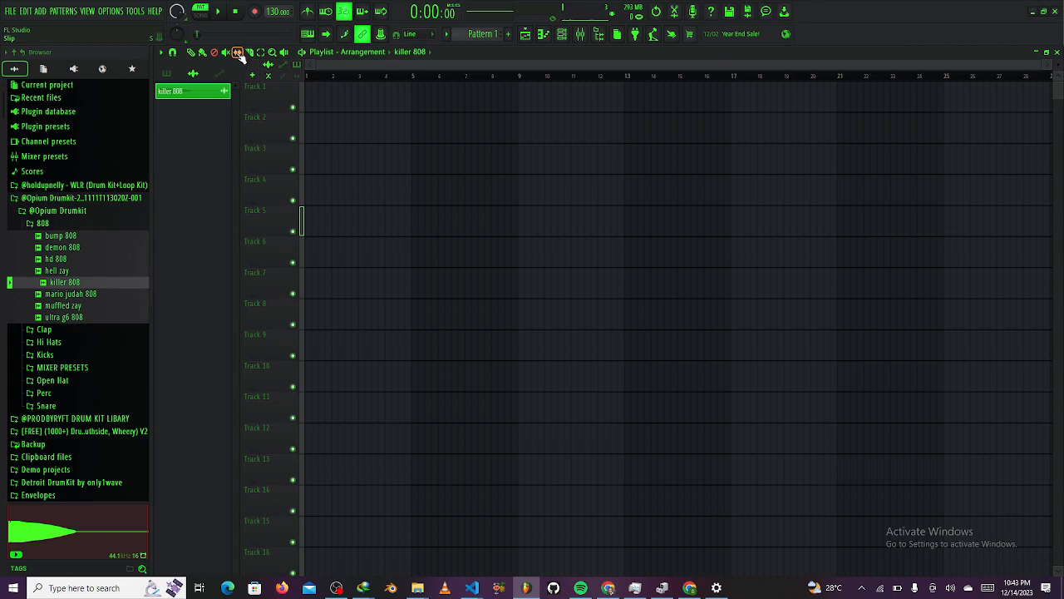
click(261, 51)
drag(363, 156, 477, 230)
click(437, 156)
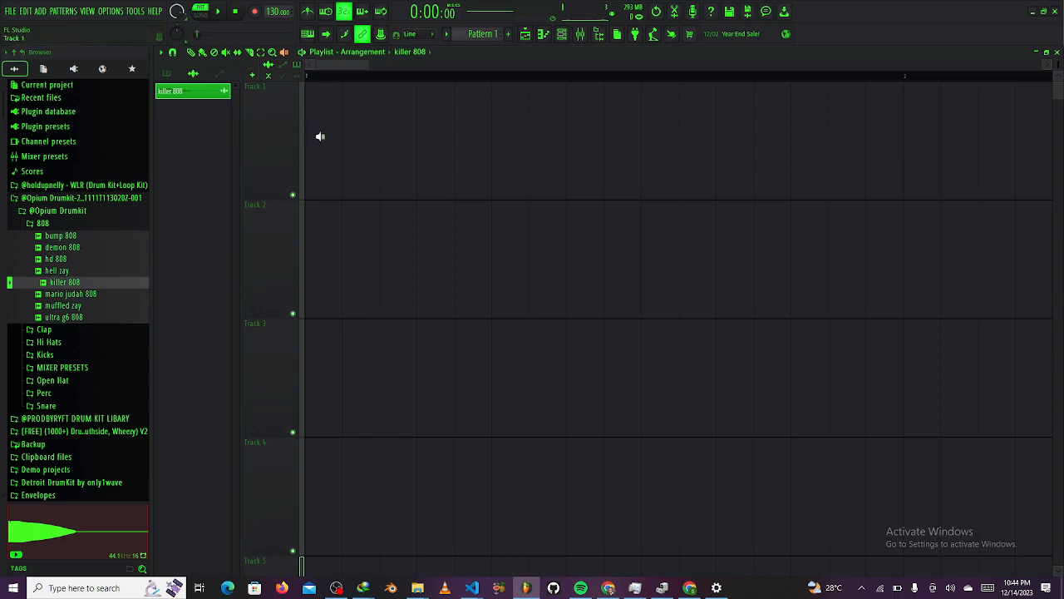
Place the killer 808 sample on Track 1 slightly after the start of bar 1 and audition it with the playback tool
drag(218, 90, 393, 120)
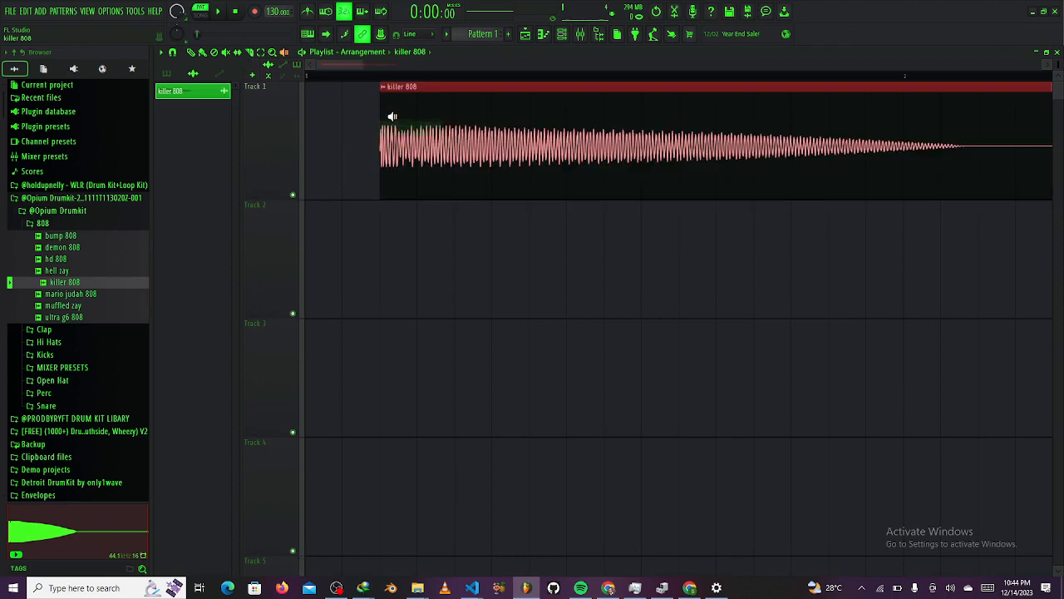
click(443, 135)
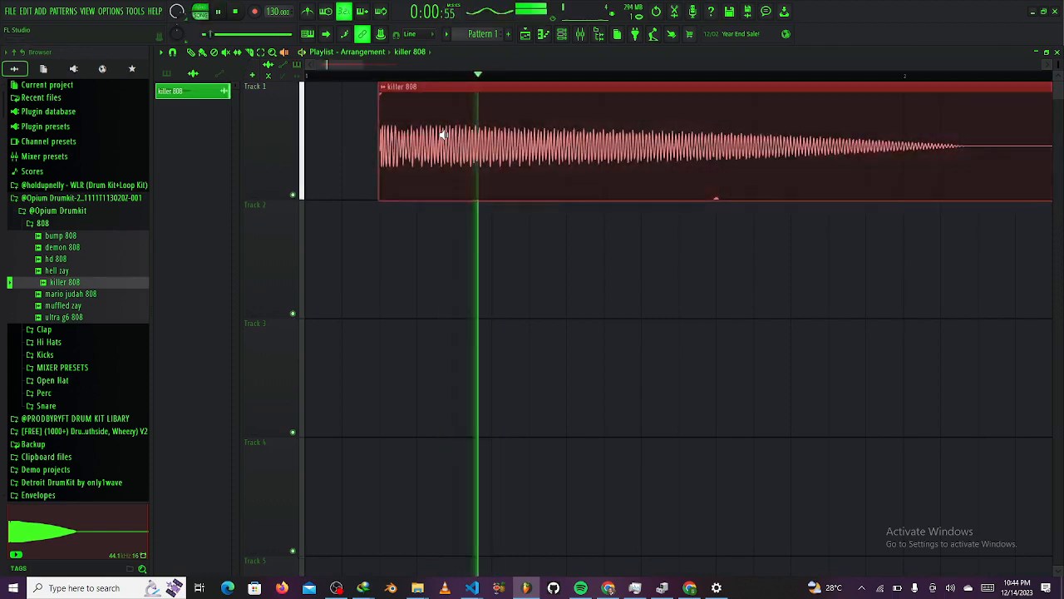
click(443, 134)
click(442, 135)
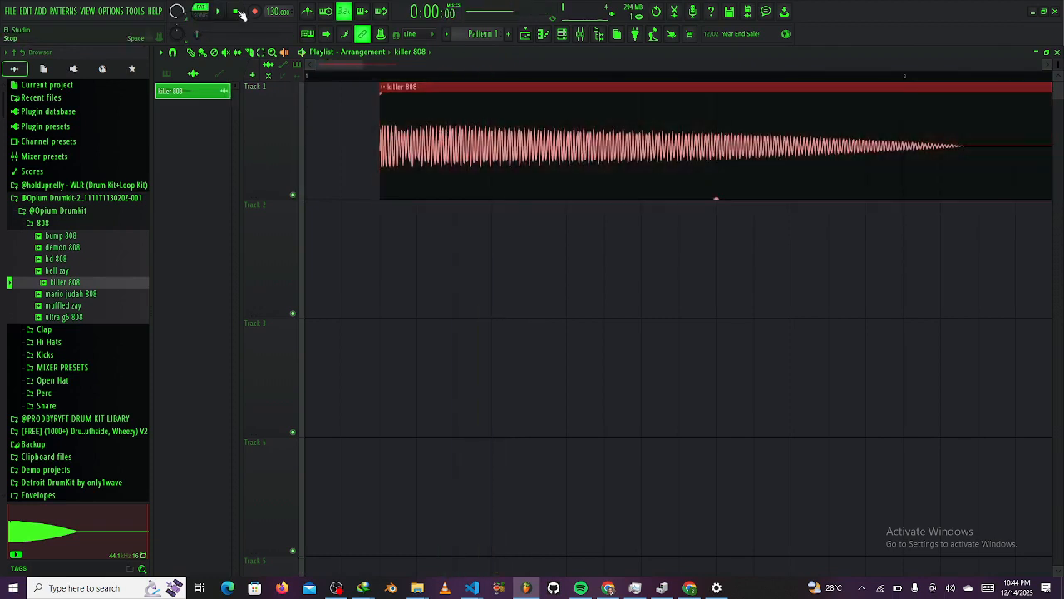
Set the playlist snap to 1/6 step and move the killer 808 clip to the start of bar 1 on Track 1
click(172, 52)
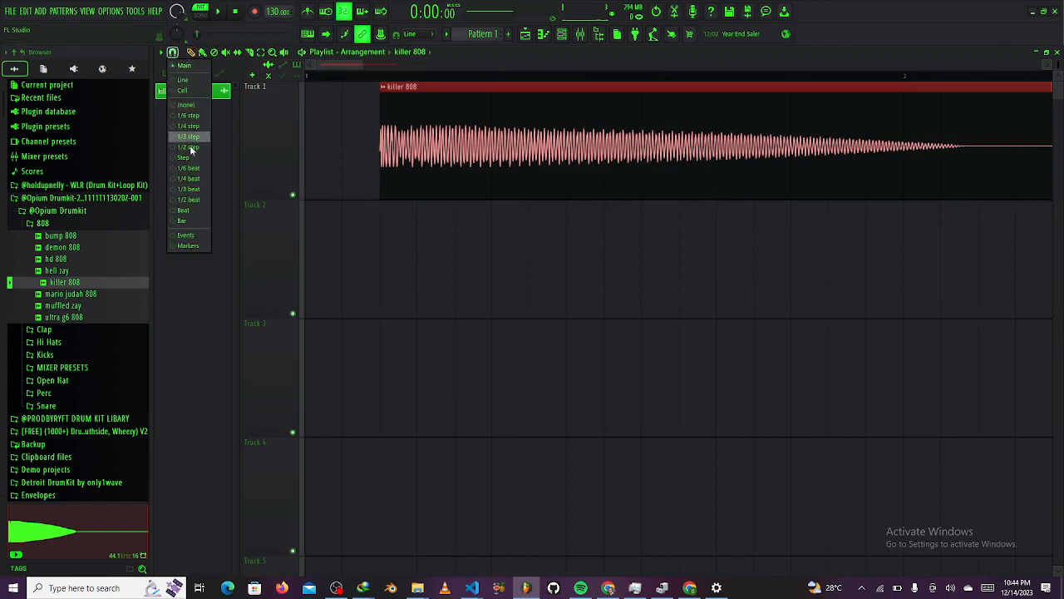
click(188, 122)
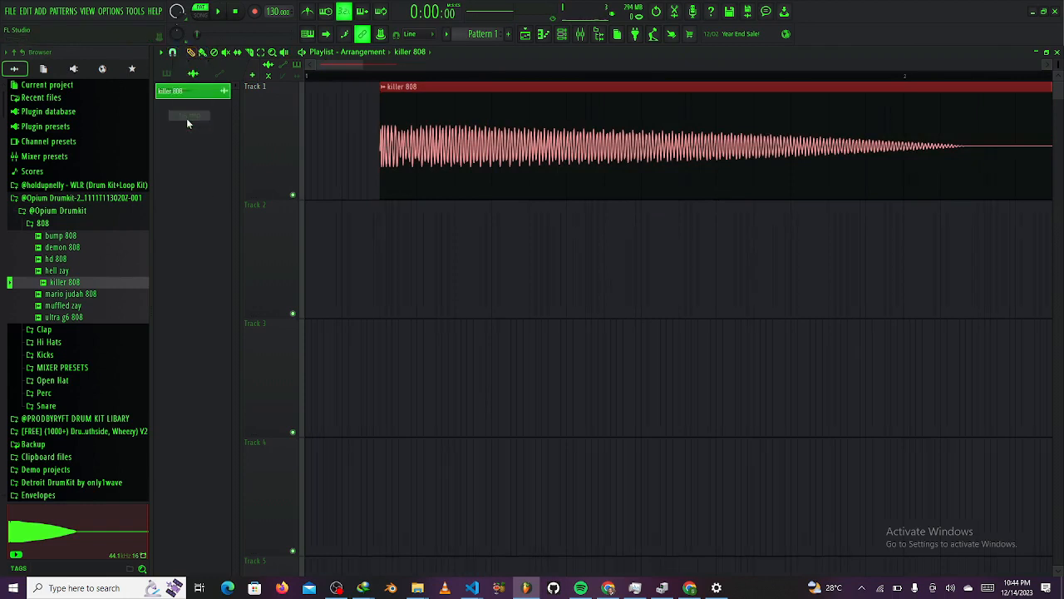
drag(404, 161, 314, 163)
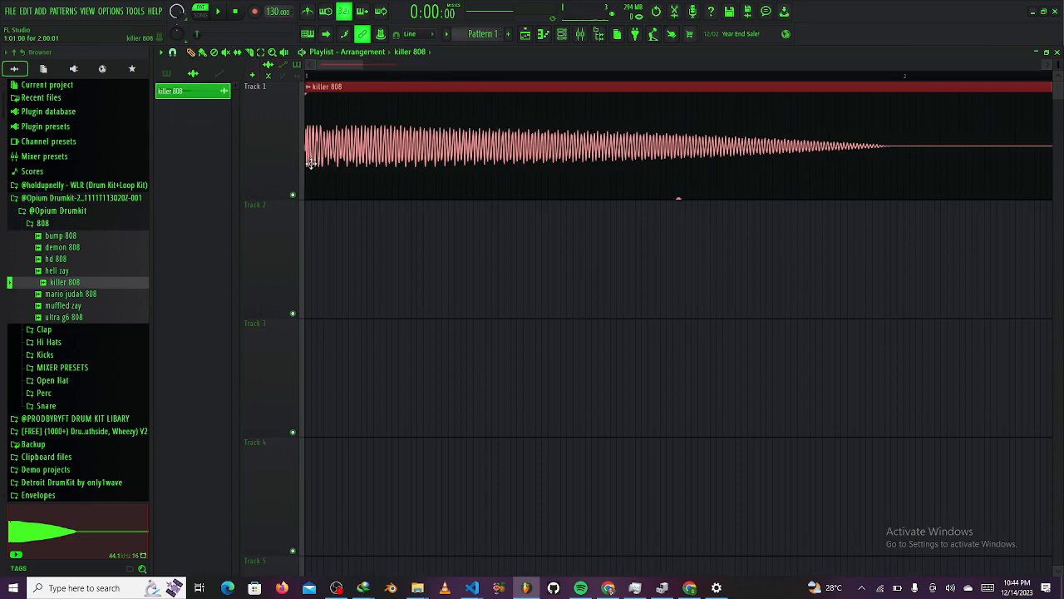
Set the main snap to 1/6 step and make the playlist snap follow the Main setting
click(430, 34)
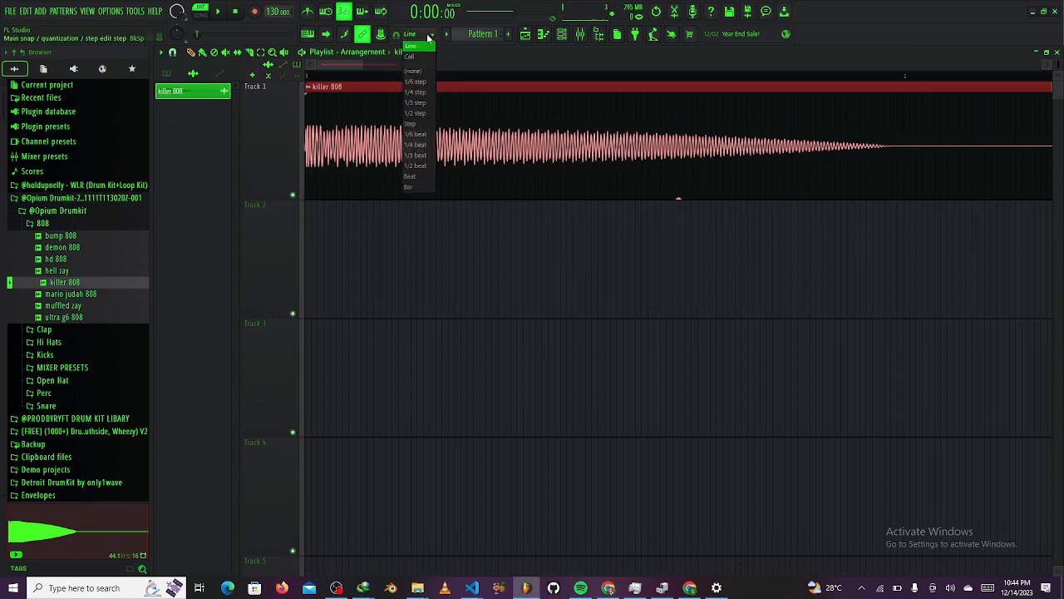
click(420, 81)
mouse_move(421, 133)
mouse_down()
mouse_move(478, 133)
mouse_move(422, 133)
mouse_up()
click(172, 52)
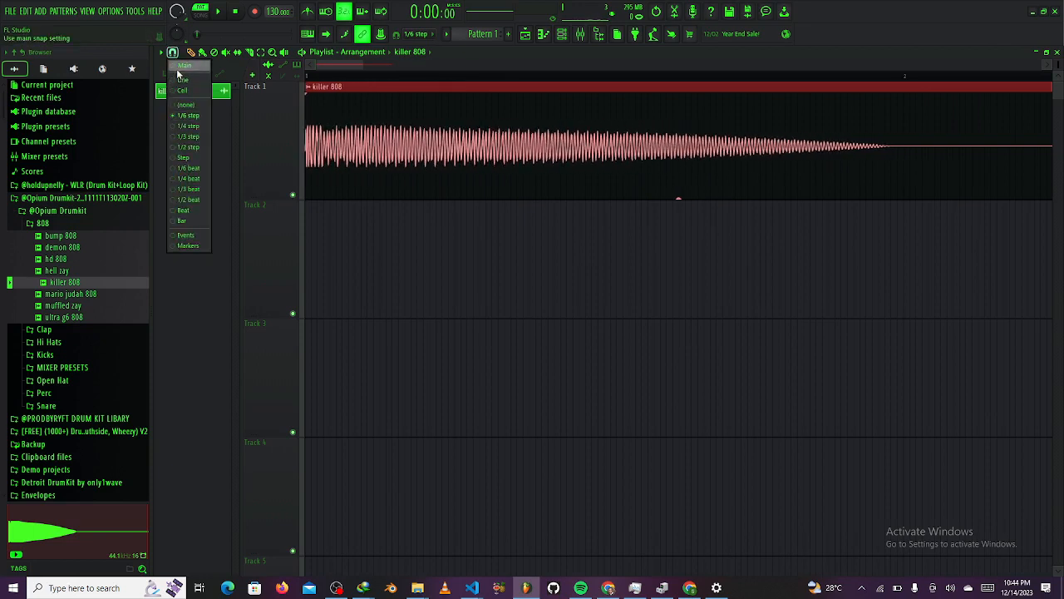
click(177, 70)
Set the main snap to 1/3 step
click(416, 33)
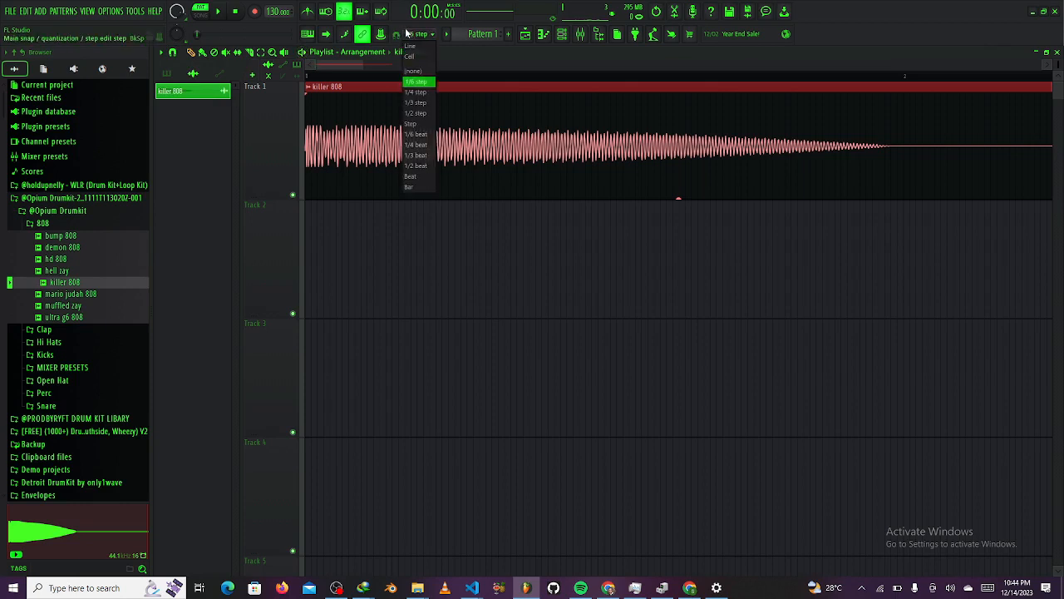
click(420, 84)
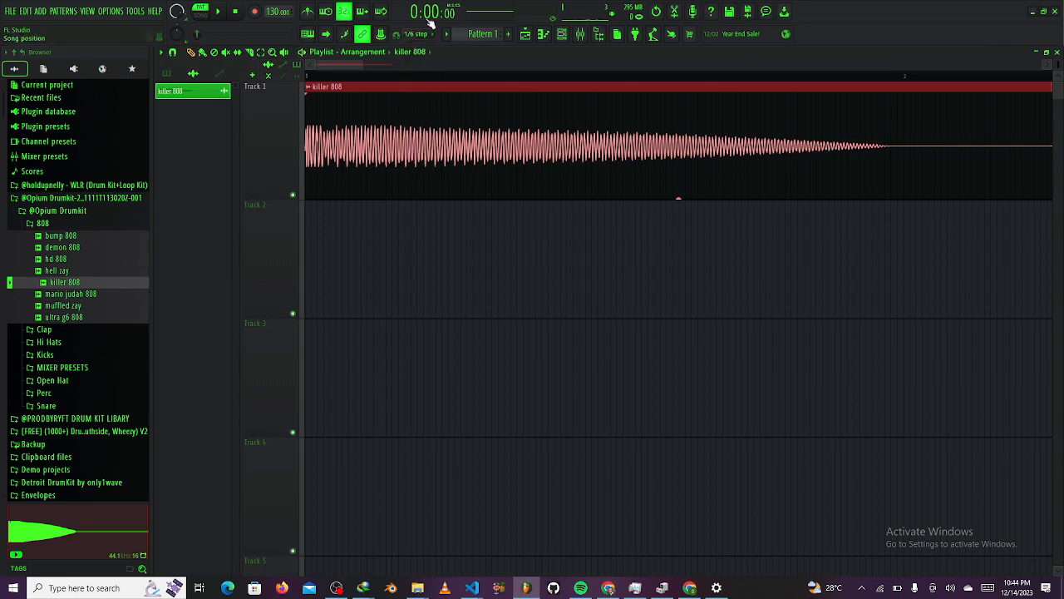
click(421, 33)
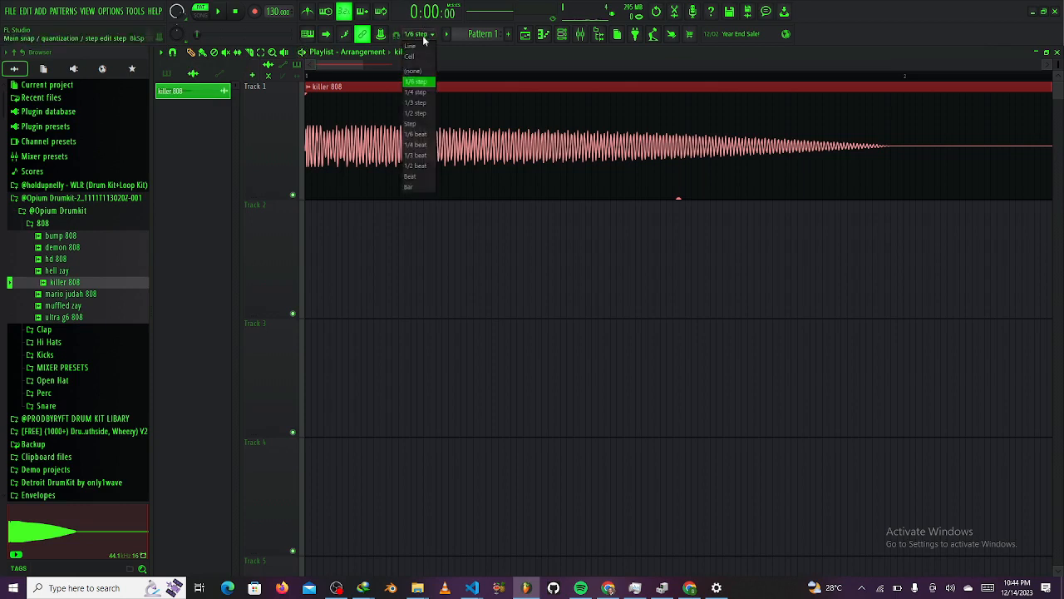
click(418, 103)
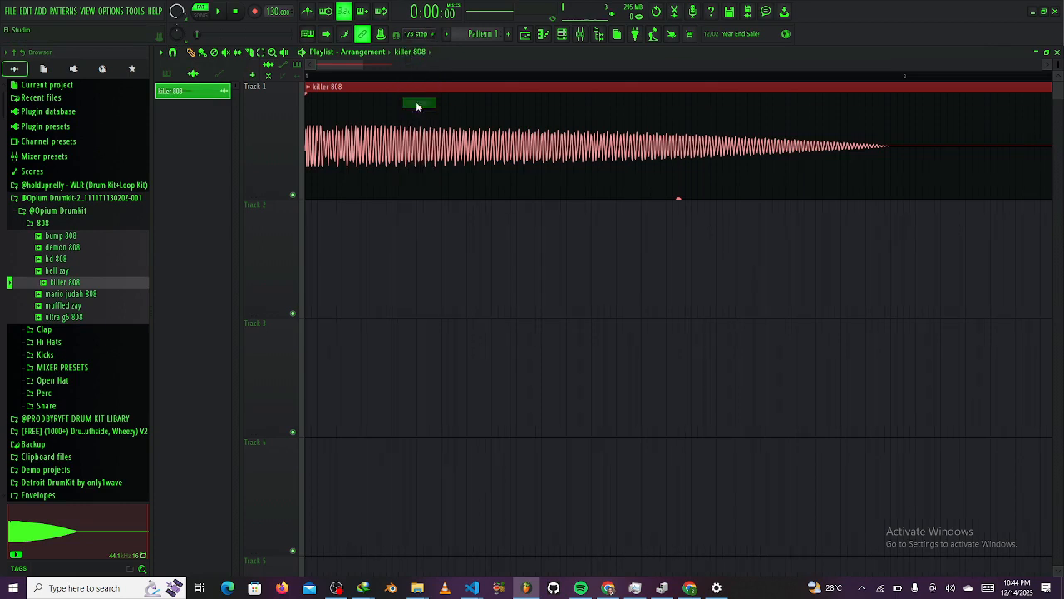
View the channel rack and the mixer, and return to the playlist to see more of its timeline
click(579, 40)
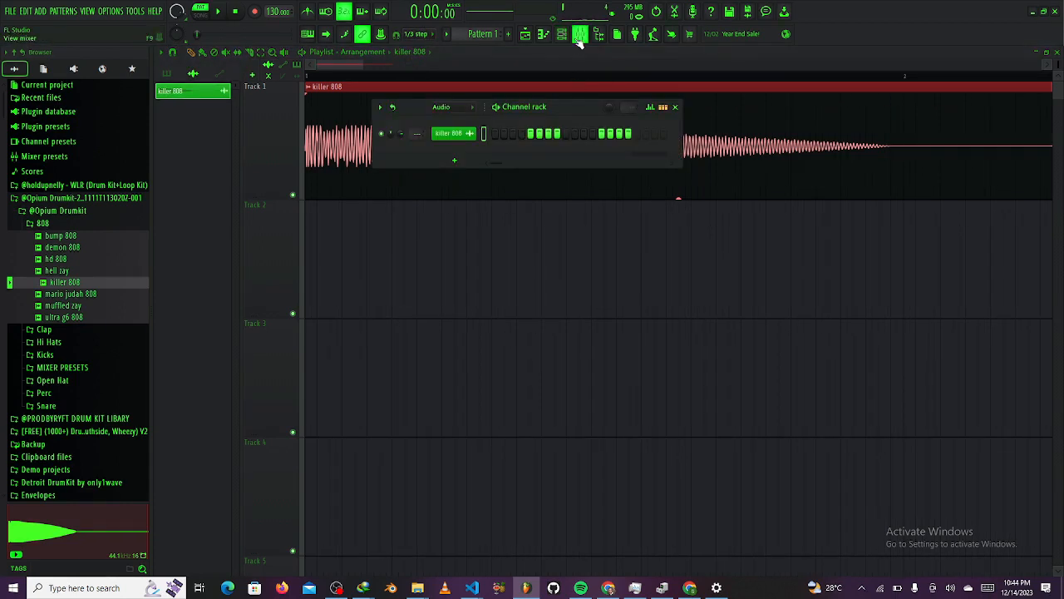
click(580, 37)
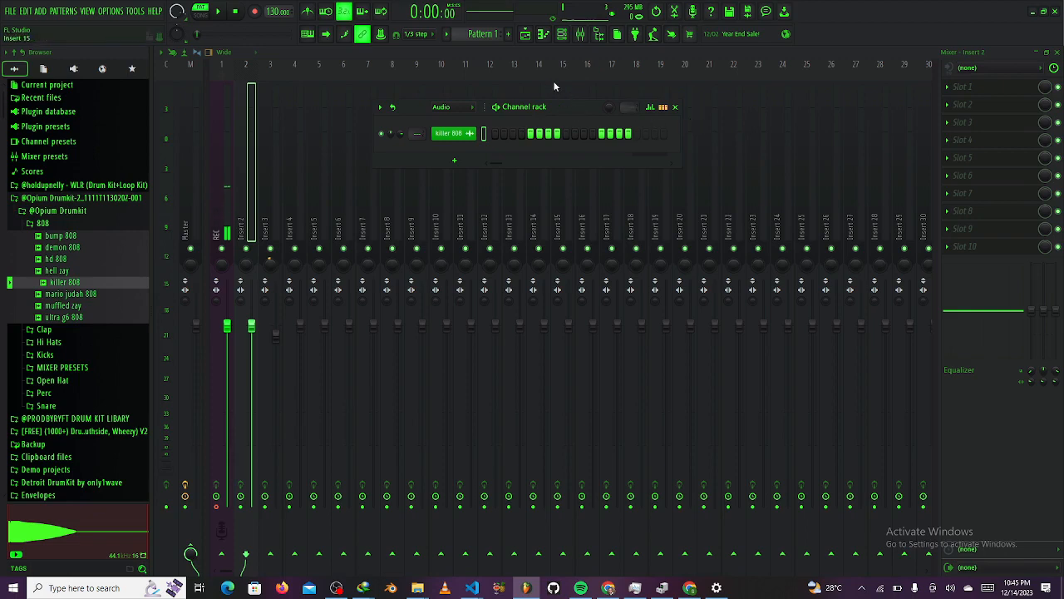
click(532, 38)
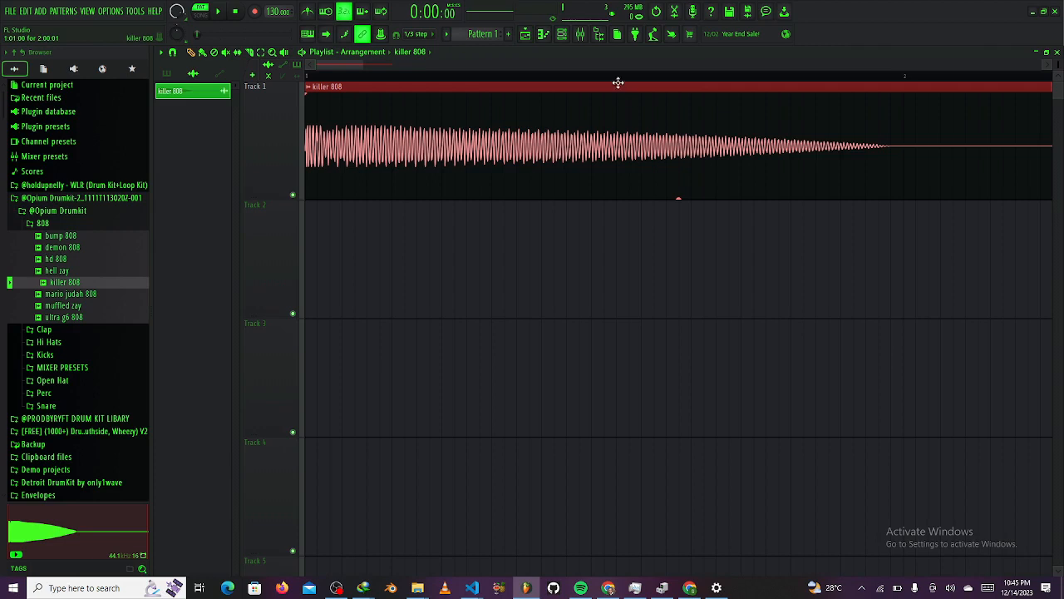
mouse_move(363, 61)
mouse_down()
mouse_move(399, 61)
mouse_move(388, 67)
mouse_up()
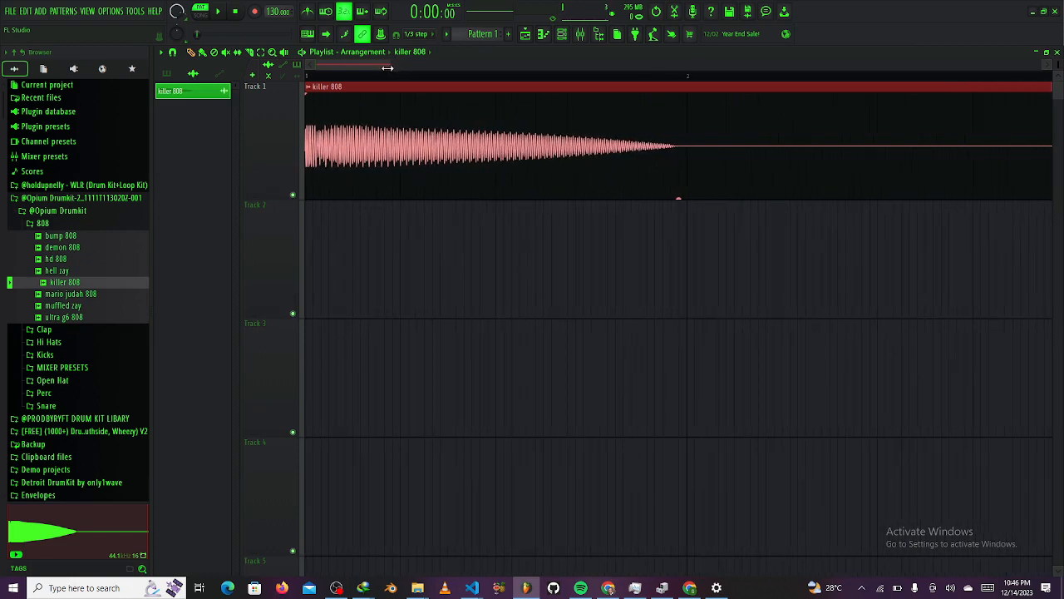